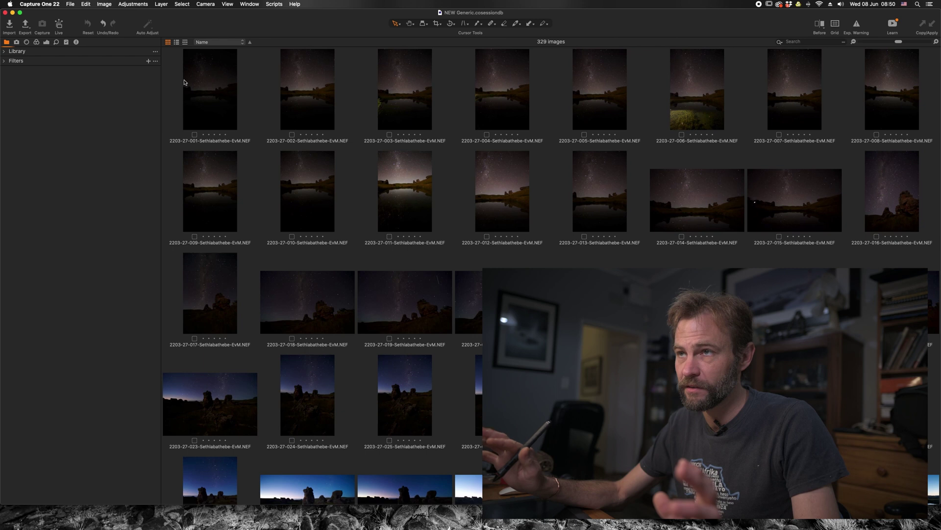
- Expand the Library tool and its System Folders section to show the connected drives
{"action": "left_click", "coordinate": [7, 51]}
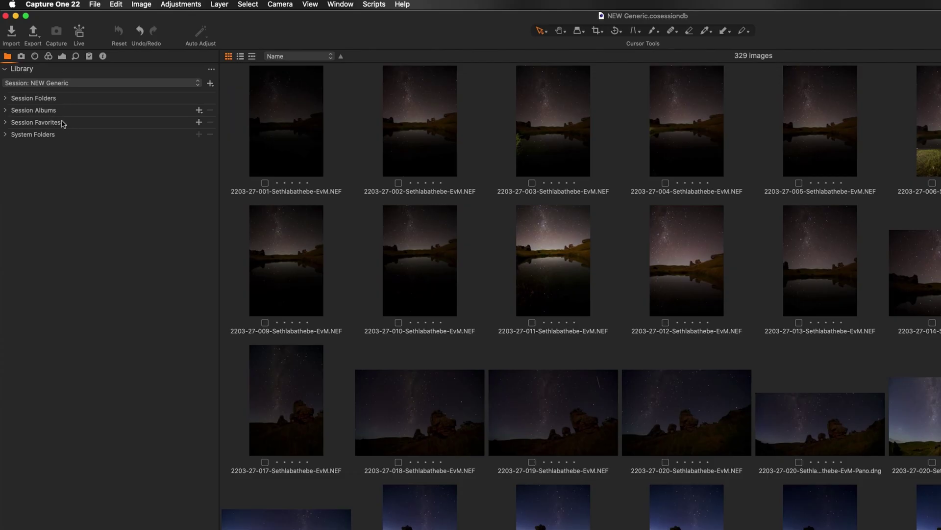
{"action": "left_click", "coordinate": [6, 134]}
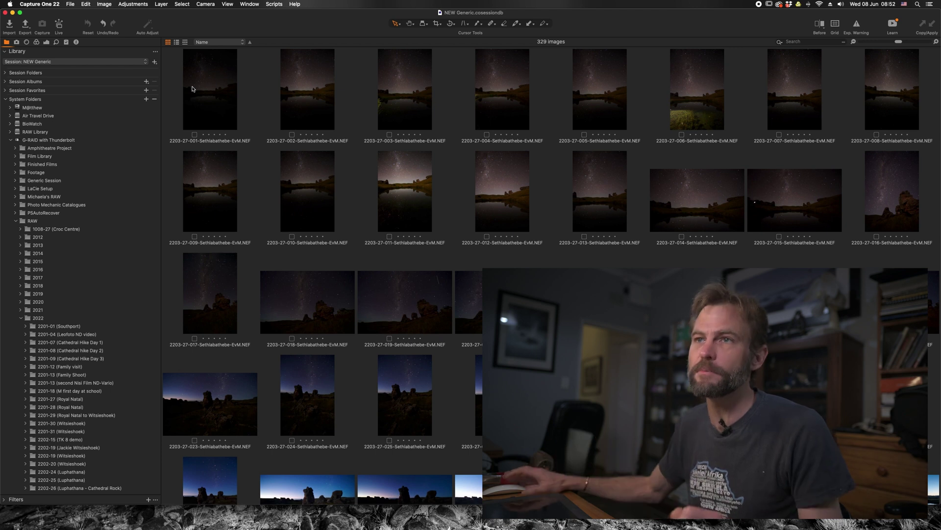
- Switch the workspace layout to Simplified and display the second image, 2203-27-002-Sethlabathebe-EvM.NEF
{"action": "left_click", "coordinate": [249, 4]}
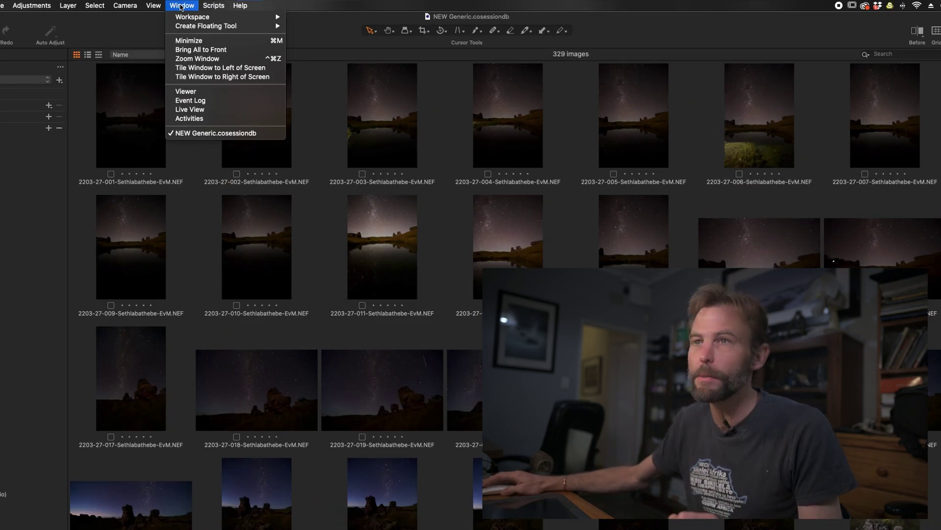
{"action": "mouse_move", "coordinate": [182, 19]}
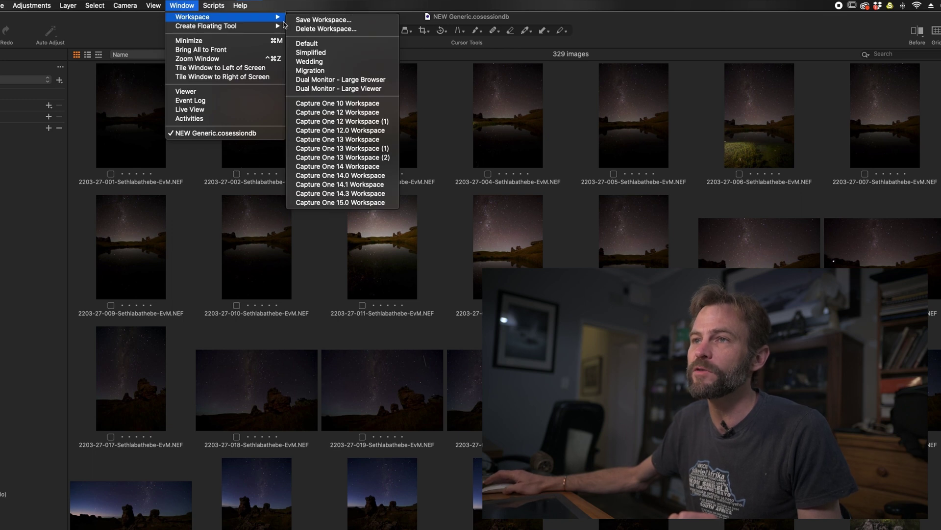
{"action": "left_click", "coordinate": [324, 53]}
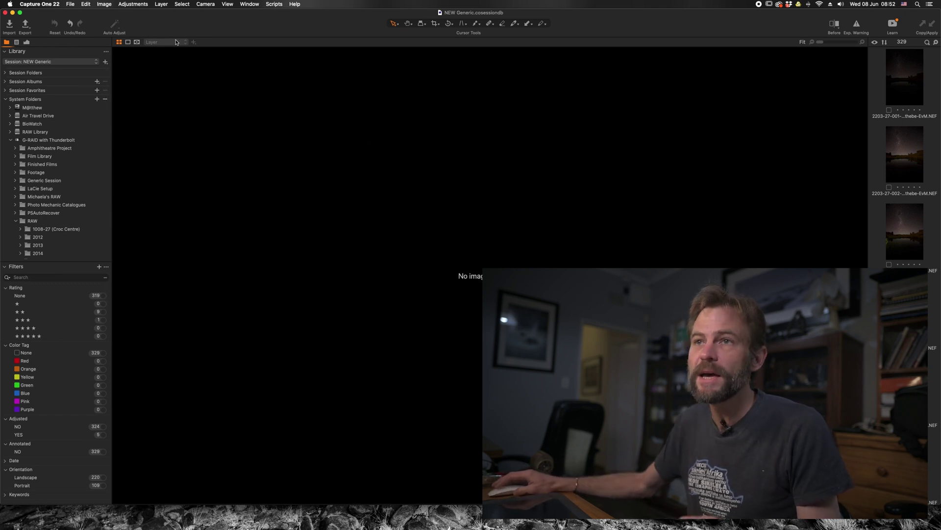
{"action": "left_click", "coordinate": [902, 166]}
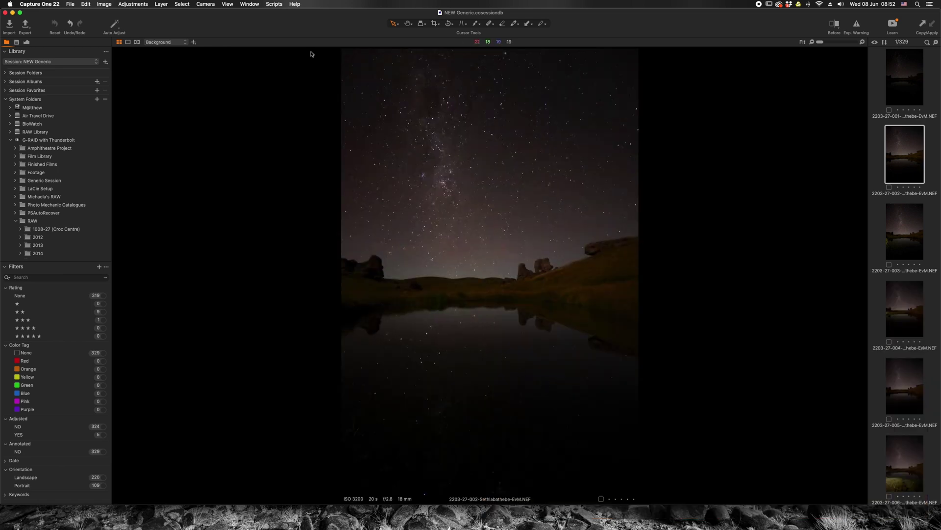
- Switch the workspace layout to Migration
{"action": "left_click", "coordinate": [257, 5]}
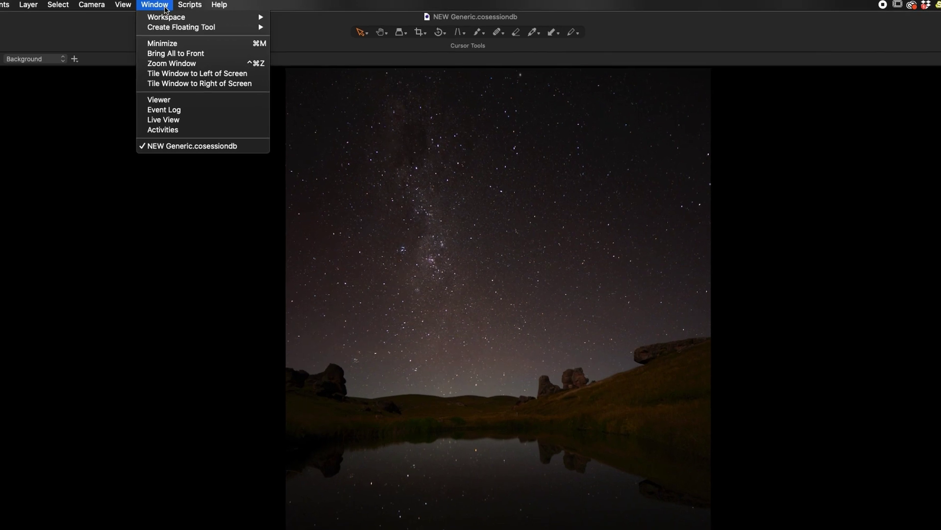
{"action": "mouse_move", "coordinate": [176, 18]}
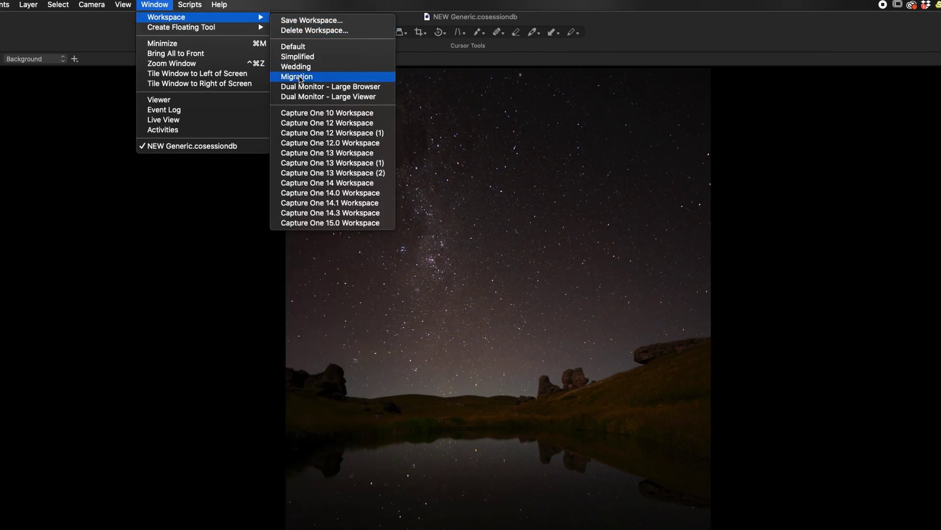
{"action": "left_click", "coordinate": [362, 331]}
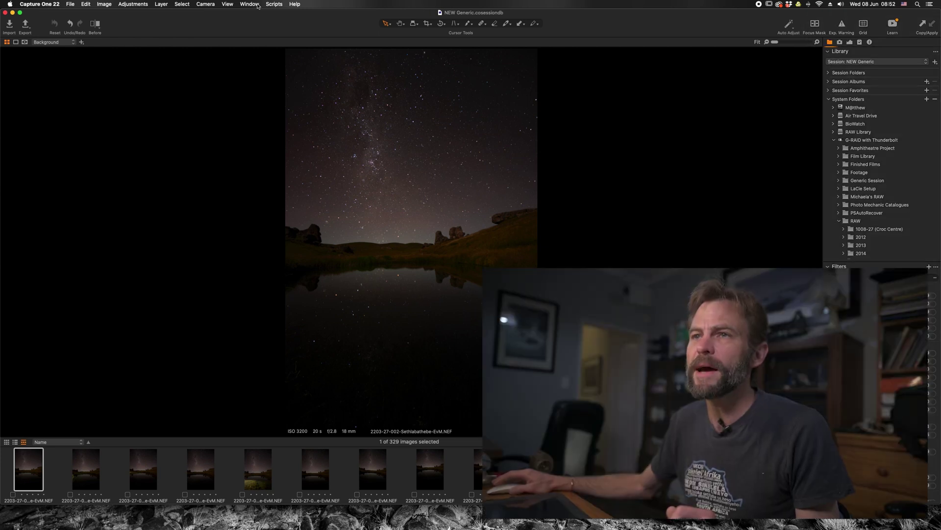
- Return the workspace layout to Simplified
{"action": "left_click", "coordinate": [255, 4]}
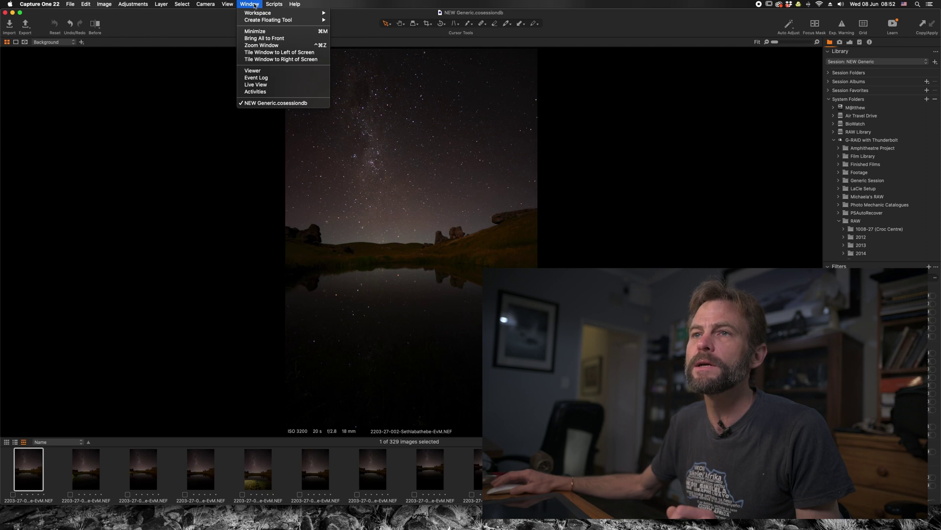
{"action": "mouse_move", "coordinate": [274, 12]}
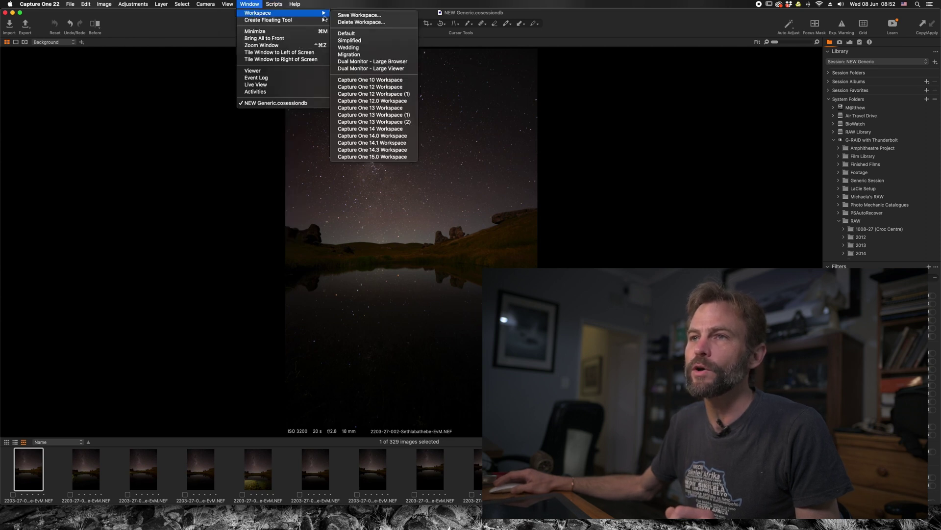
{"action": "left_click", "coordinate": [352, 40]}
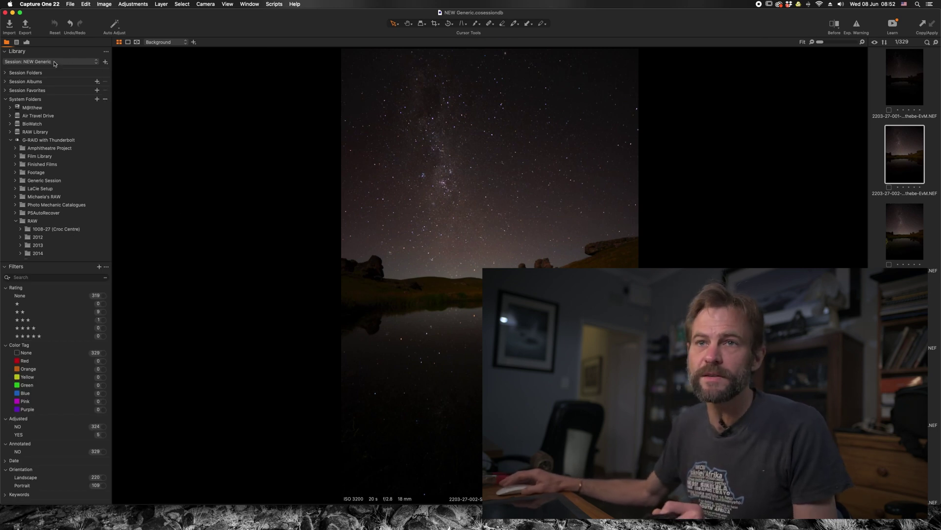
- Detach the Filters tool as a floating panel and dock it back below the Library tool
{"action": "left_click_drag", "start_coordinate": [38, 265], "coordinate": [211, 258]}
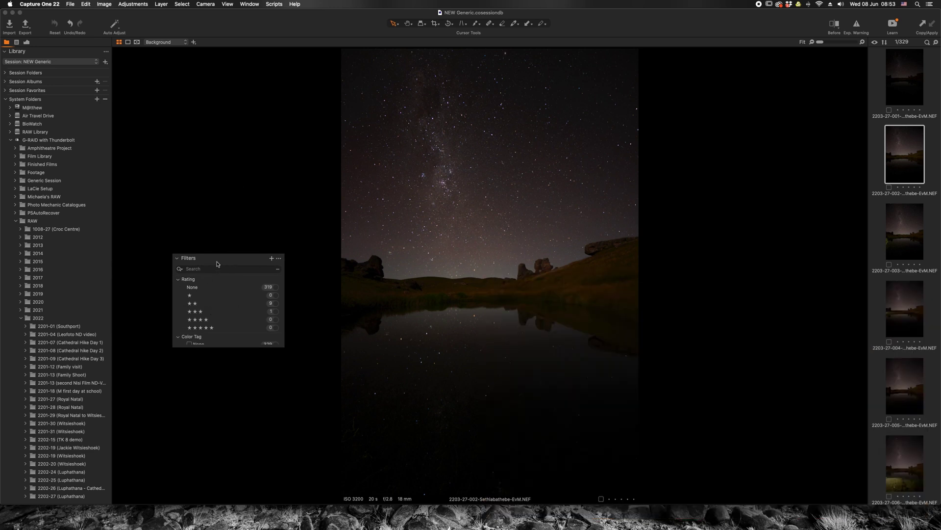
{"action": "left_click_drag", "start_coordinate": [217, 264], "coordinate": [55, 328]}
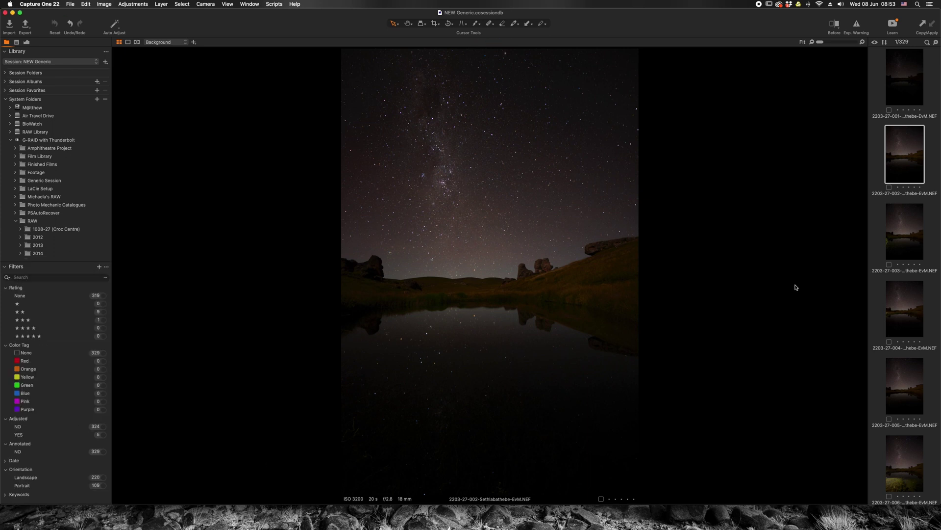
- Hide the viewer so the image browser fills the workspace with thumbnails
{"action": "key", "text": "super+alt+v"}
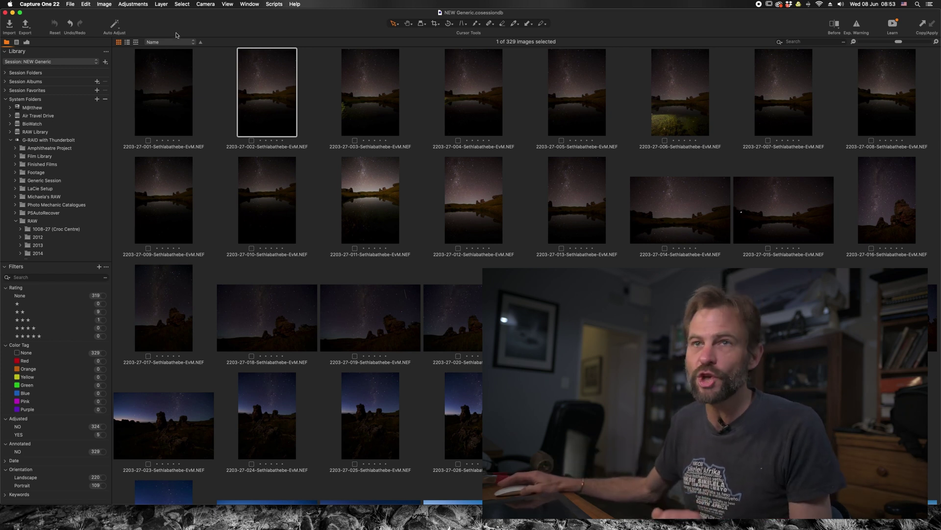
- Bring up the keyboard shortcuts editor and move its window over the image thumbnails
{"action": "left_click", "coordinate": [104, 5]}
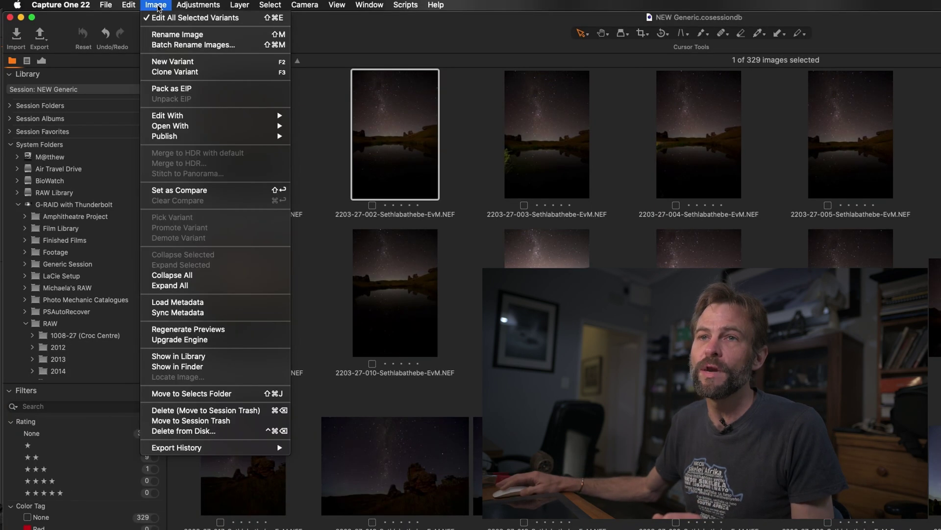
{"action": "mouse_move", "coordinate": [129, 4]}
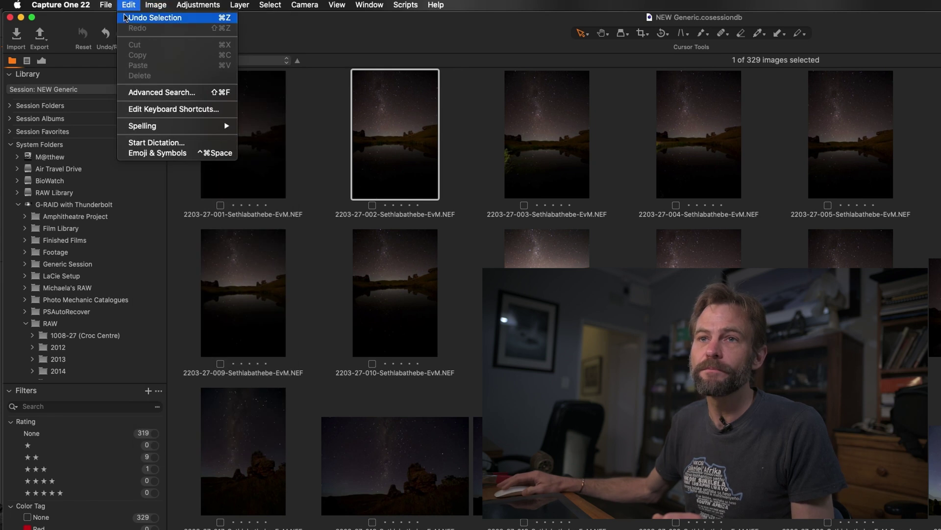
{"action": "left_click", "coordinate": [150, 109]}
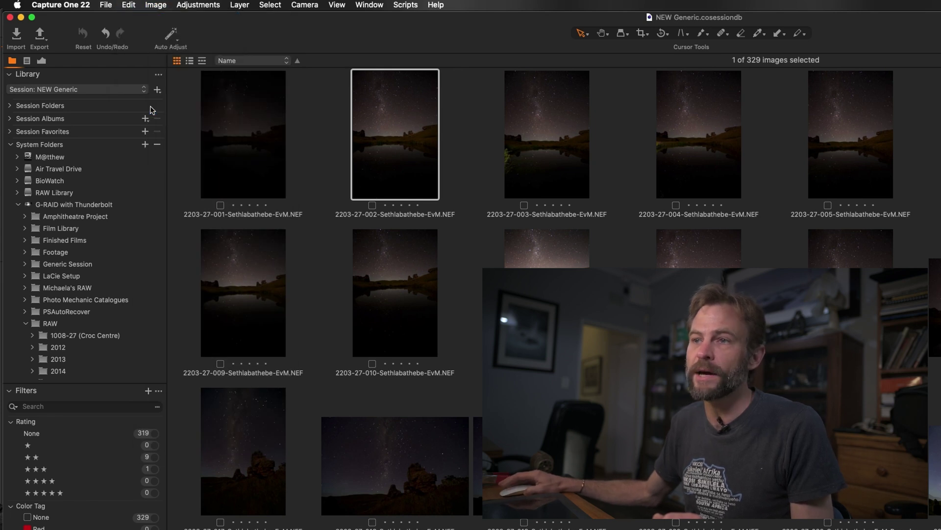
{"action": "left_click_drag", "start_coordinate": [140, 238], "coordinate": [706, 184]}
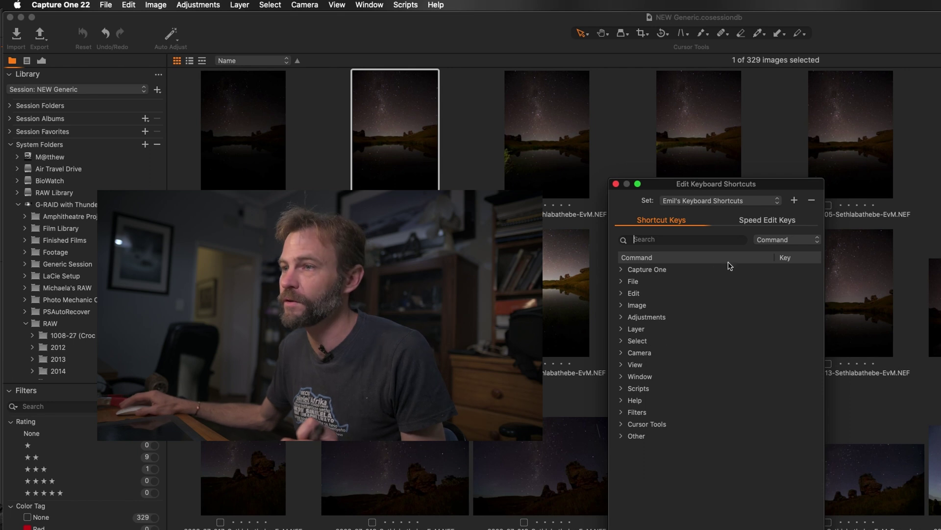
- Search the keyboard shortcuts by Key for "X", and close the shortcuts editor
{"action": "left_click", "coordinate": [770, 240]}
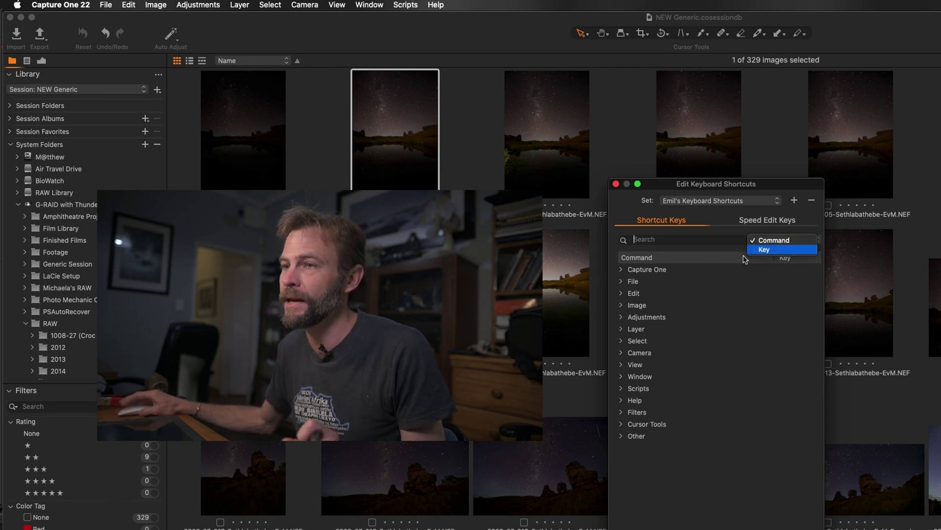
{"action": "left_click", "coordinate": [766, 251]}
{"action": "left_click", "coordinate": [662, 239]}
{"action": "type", "text": "X"}
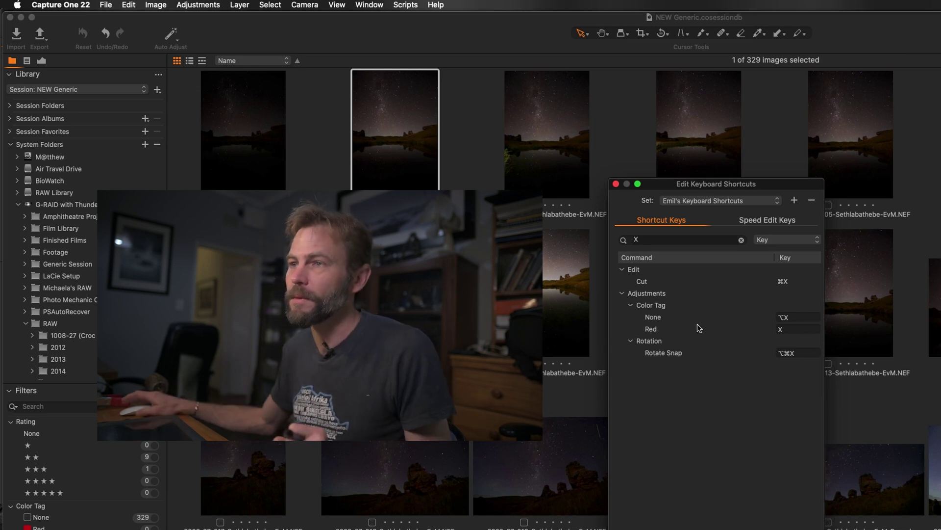
{"action": "left_click", "coordinate": [626, 184]}
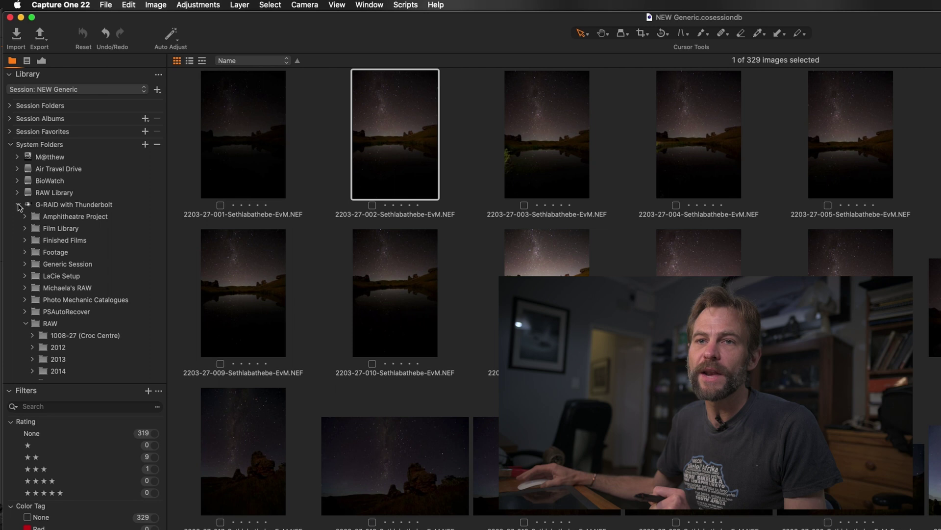
- Collapse the G-RAID with Thunderbolt drive and expand the Session Folders, Session Favorites and Session Albums sections
{"action": "left_click", "coordinate": [10, 140]}
{"action": "left_click", "coordinate": [10, 106]}
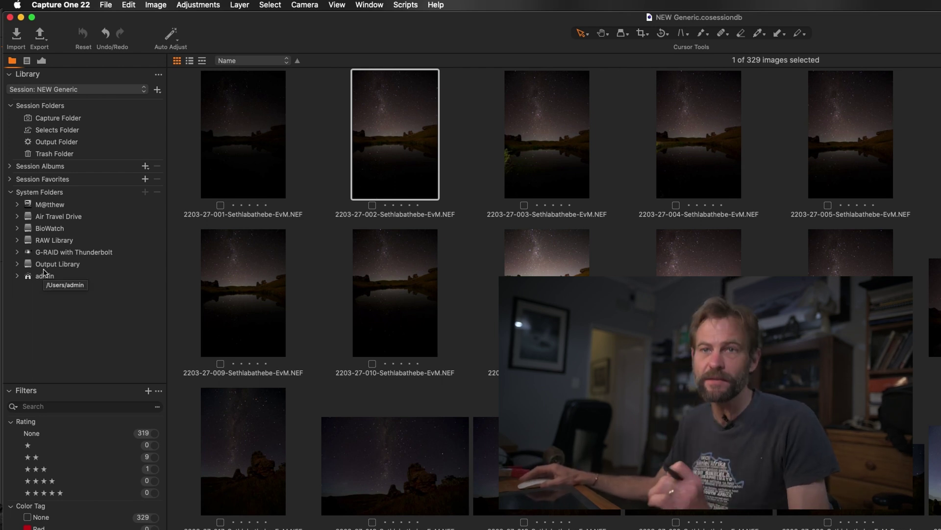
{"action": "left_click", "coordinate": [9, 180]}
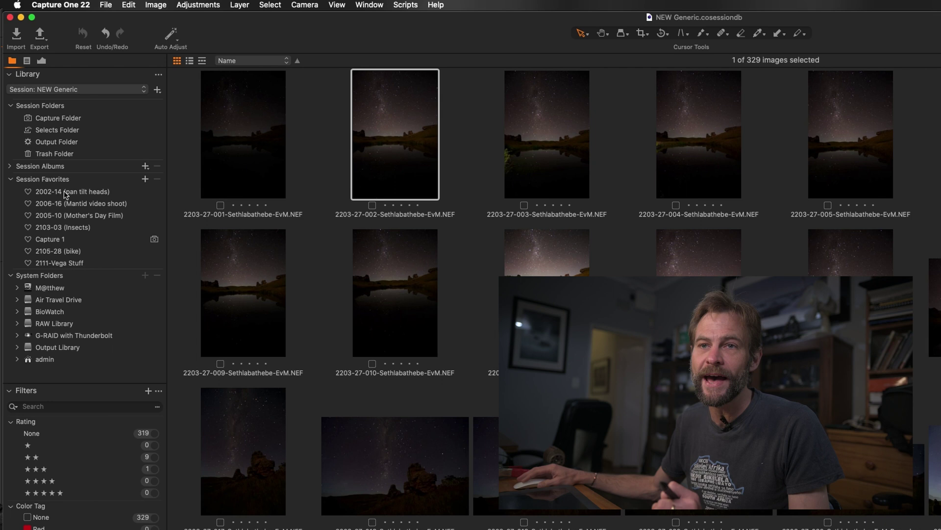
{"action": "left_click", "coordinate": [11, 166]}
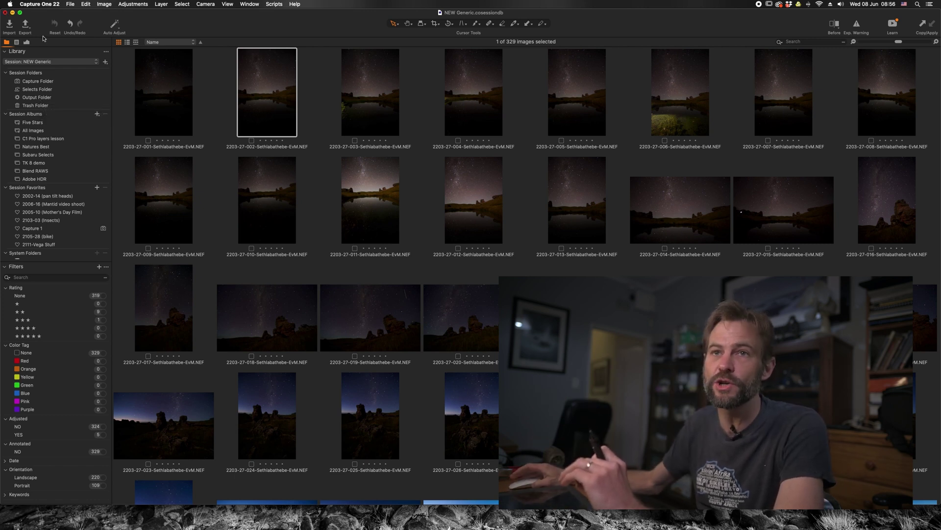
- Close the current session and begin a new session named "Finnmark"
{"action": "key", "text": "super+w"}
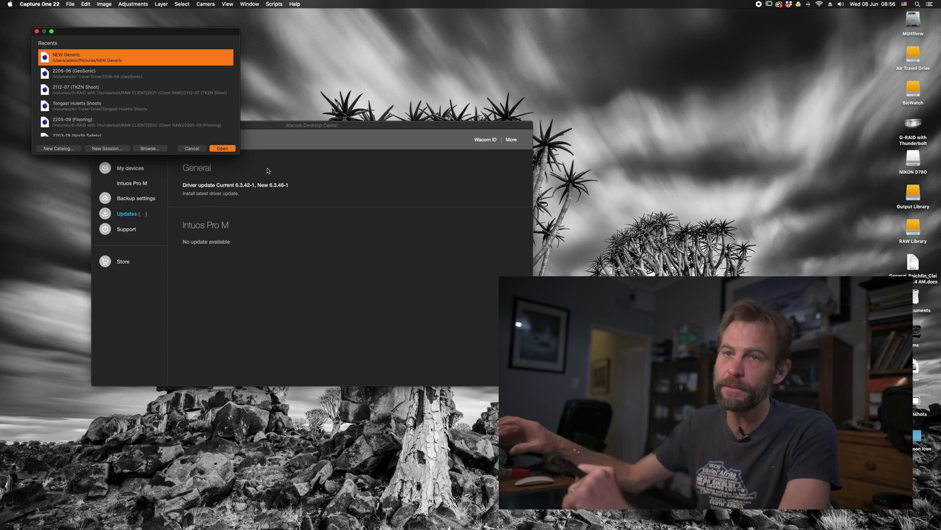
{"action": "left_click", "coordinate": [107, 148]}
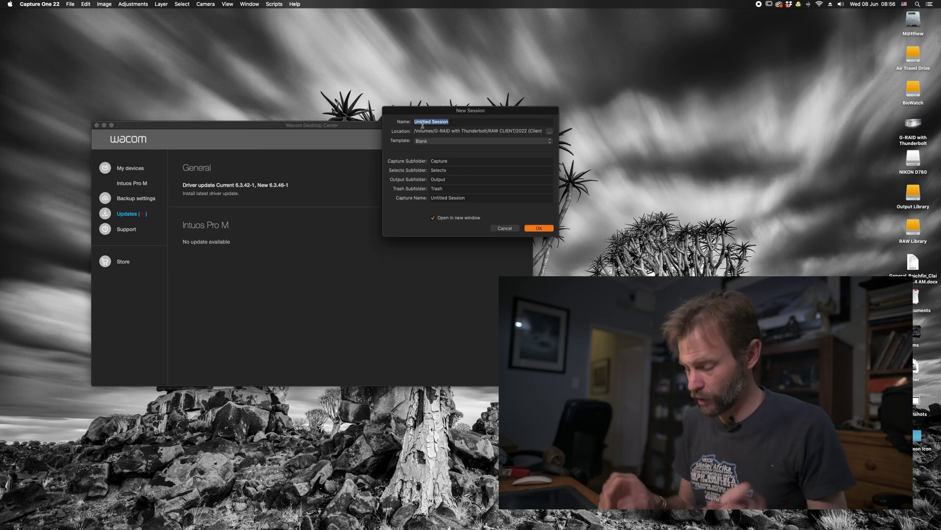
{"action": "type", "text": "Finnmark"}
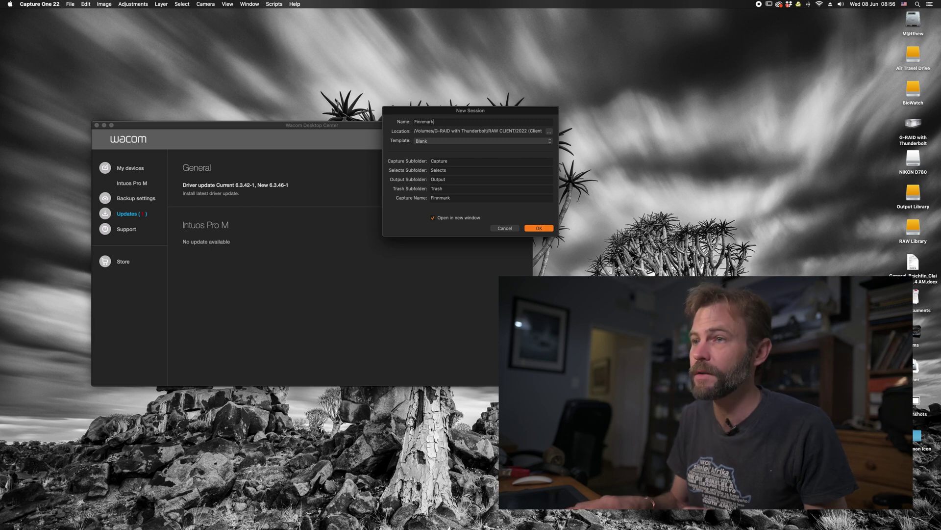
- Set the new session's location to the RAW folder on the G-RAID with Thunderbolt drive
{"action": "left_click", "coordinate": [549, 131]}
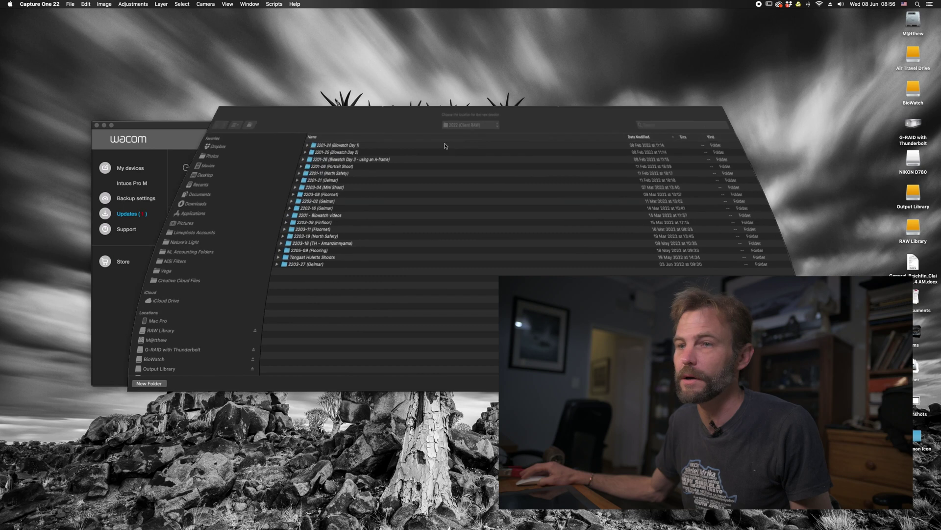
{"action": "left_click", "coordinate": [470, 125]}
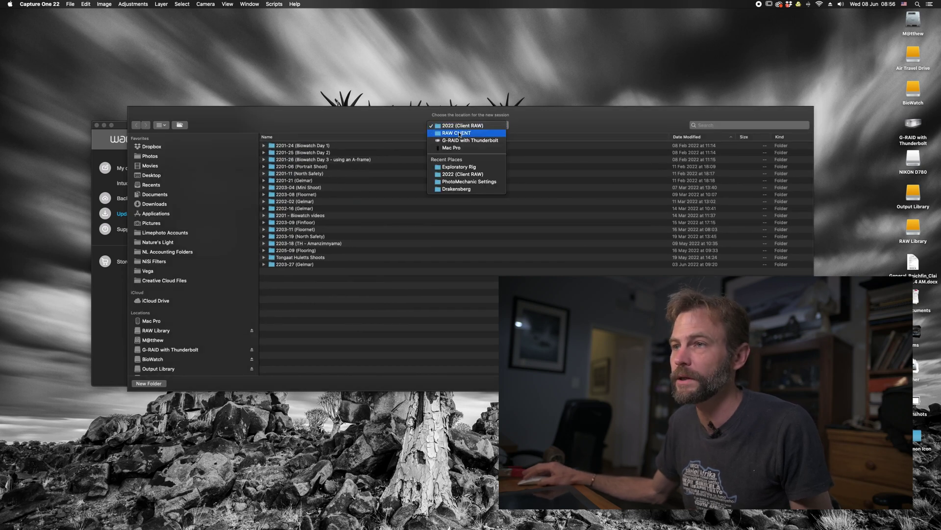
{"action": "left_click", "coordinate": [463, 140]}
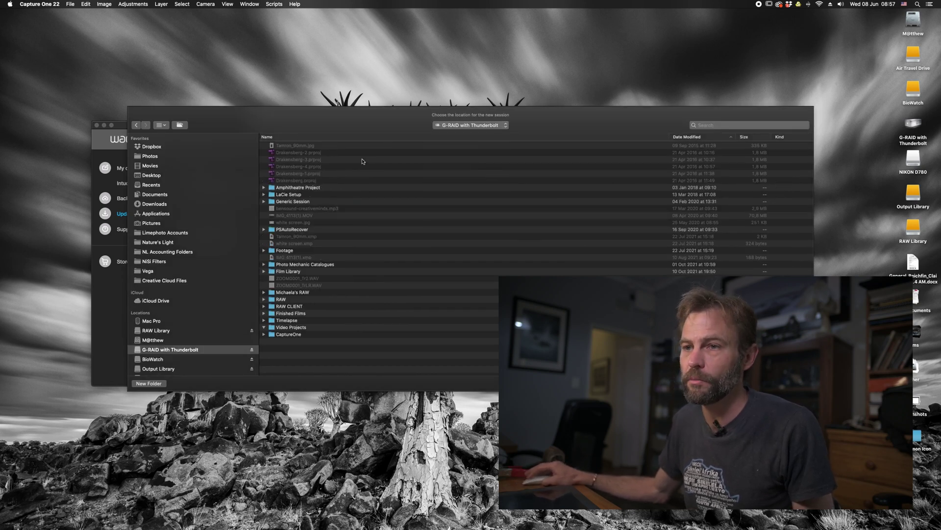
{"action": "left_click", "coordinate": [297, 300]}
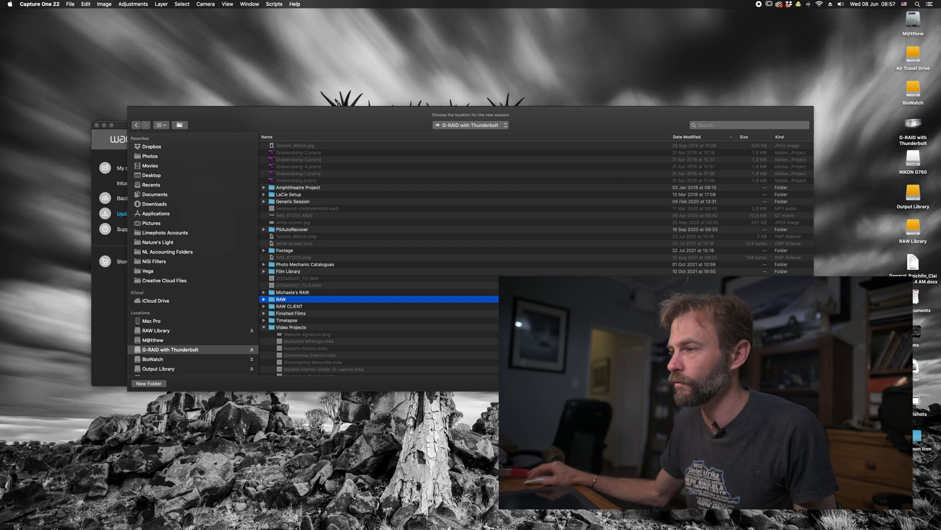
{"action": "key", "text": "Return"}
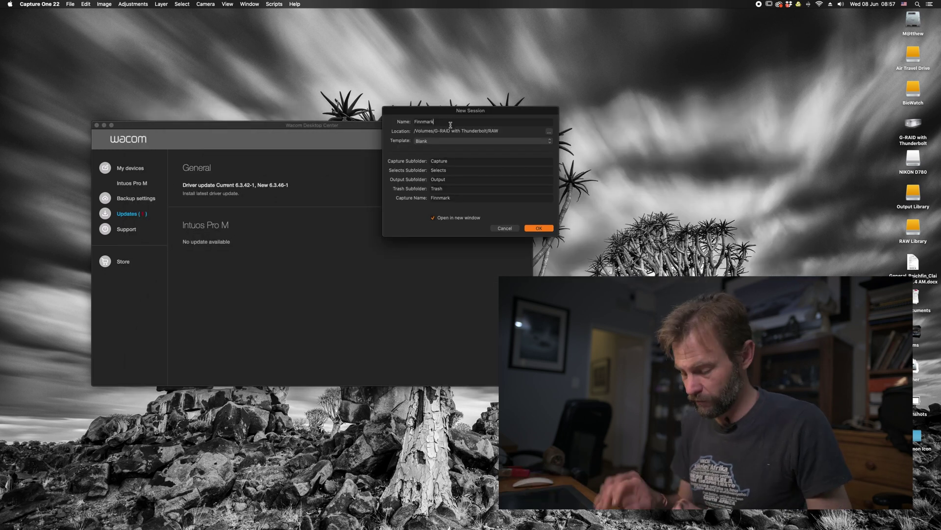
- Extend the new session's name to "Finnmark Test" and create the session
{"action": "type", "text": "st"}
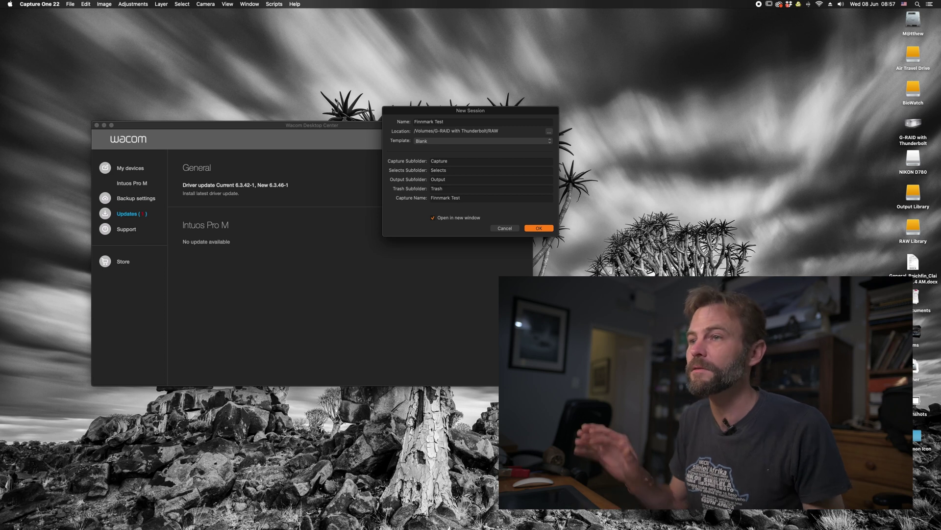
{"action": "key", "text": "Return"}
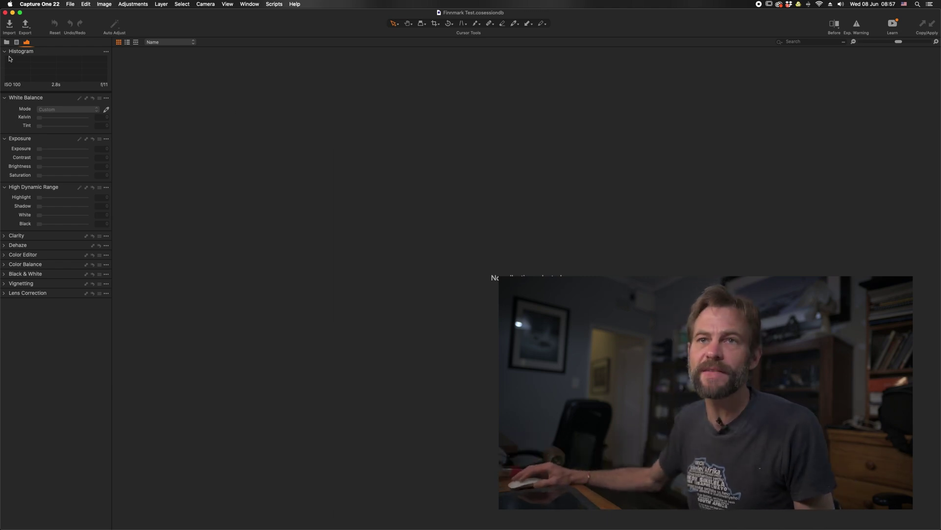
- Show the Finnmark Test session's library and select its Capture Folder
{"action": "left_click", "coordinate": [6, 43]}
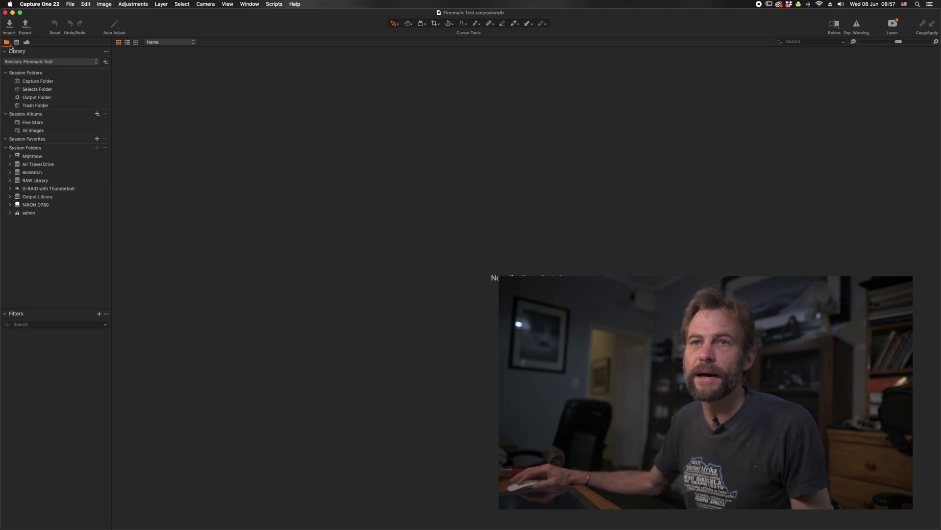
{"action": "left_click", "coordinate": [33, 82]}
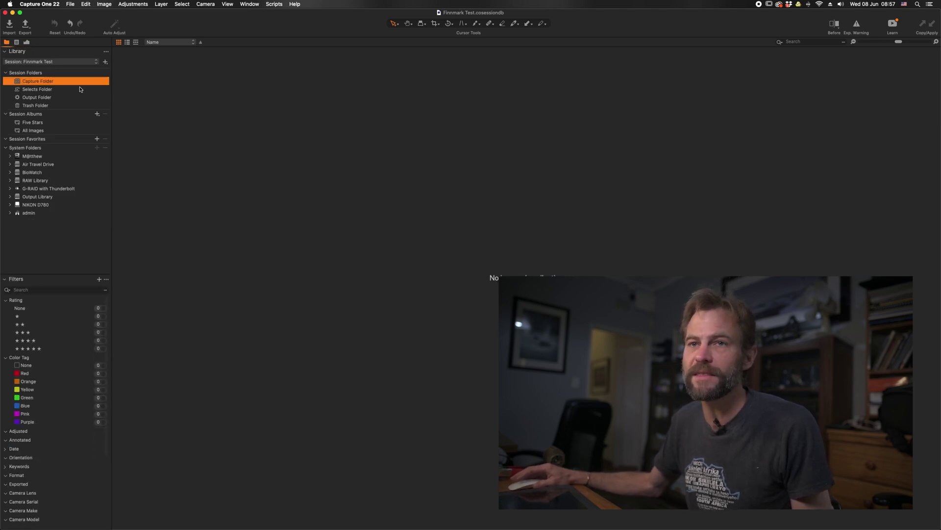
- Switch the workspace layout to Wedding
{"action": "left_click", "coordinate": [250, 4]}
{"action": "mouse_move", "coordinate": [270, 6]}
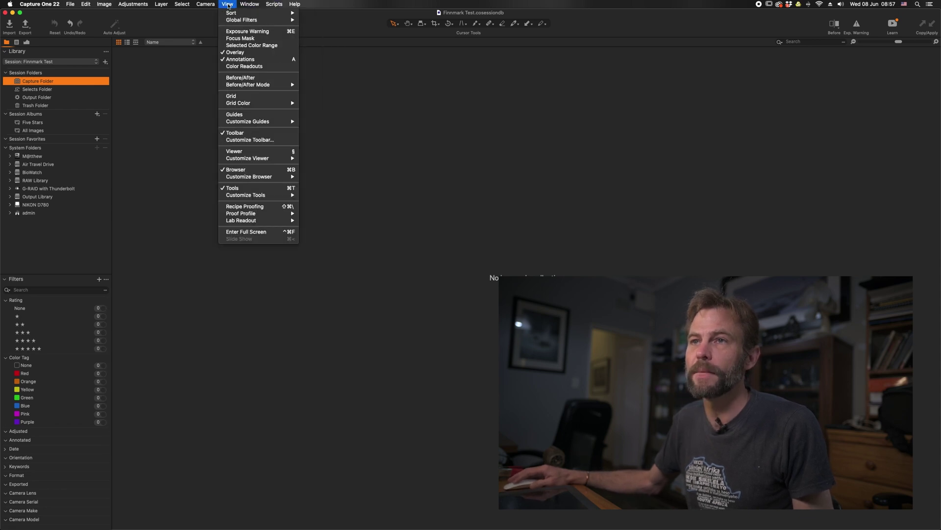
{"action": "mouse_move", "coordinate": [259, 22]}
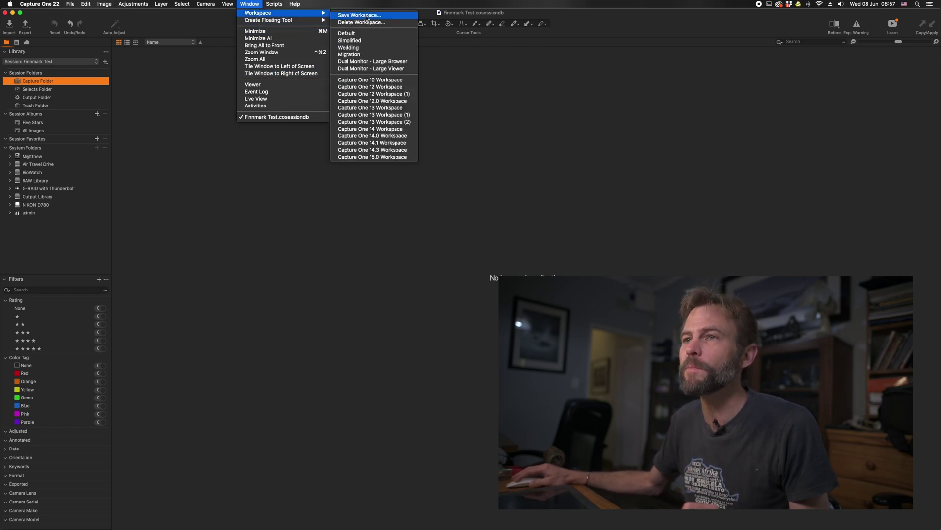
{"action": "left_click", "coordinate": [375, 47]}
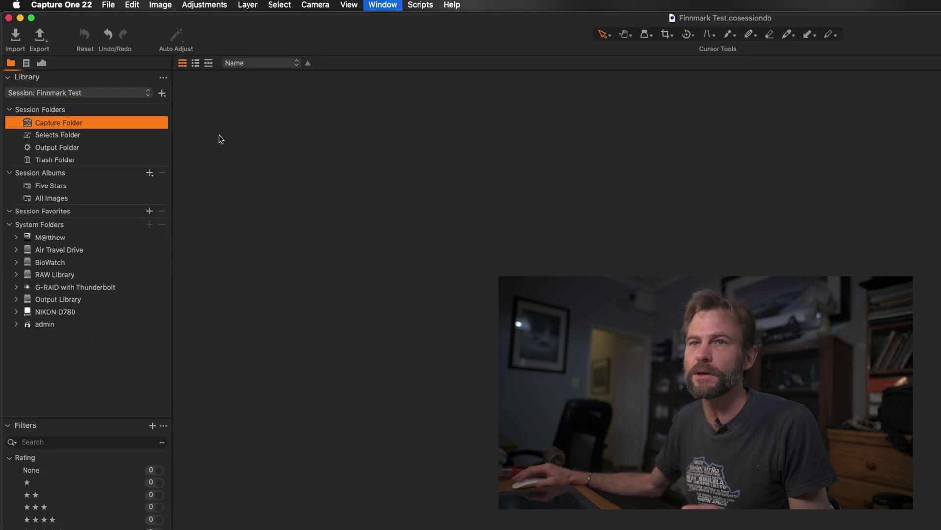
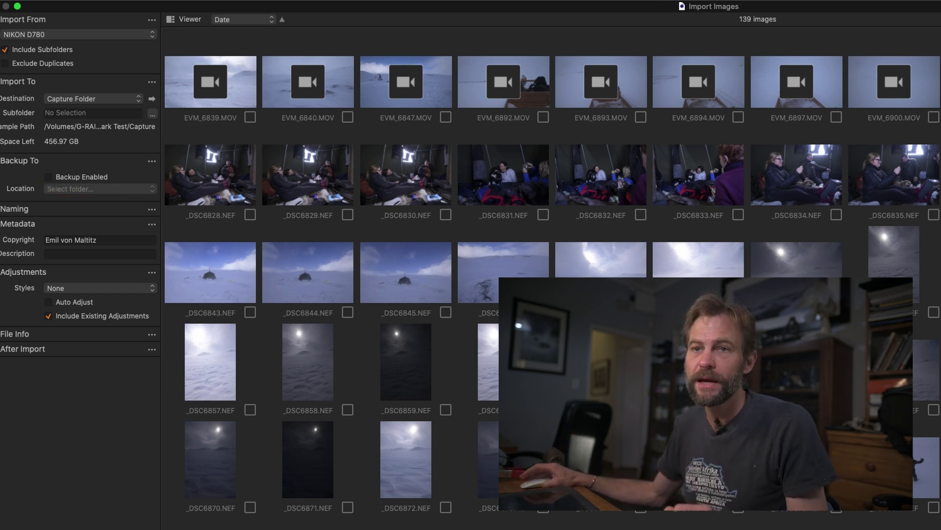
- Open the import naming format for editing and remove its Image Name token
{"action": "left_click", "coordinate": [47, 209]}
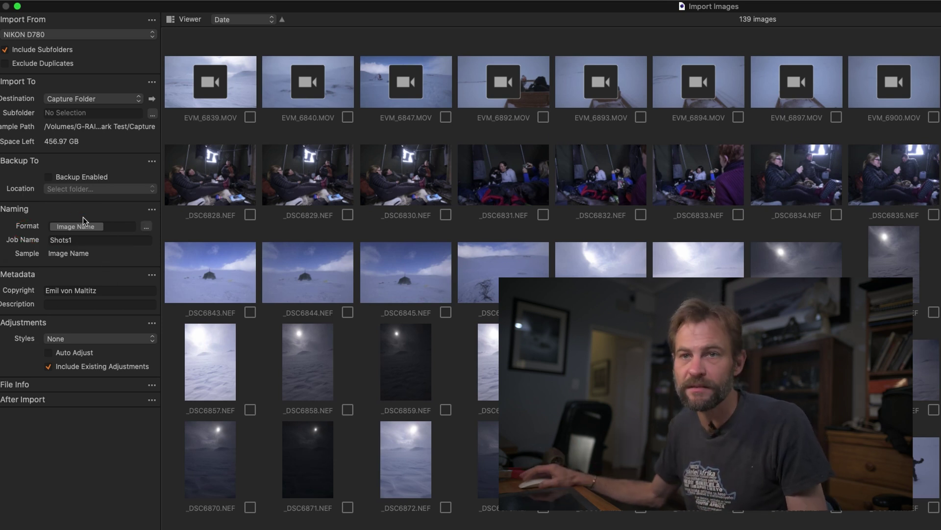
{"action": "left_click", "coordinate": [144, 227]}
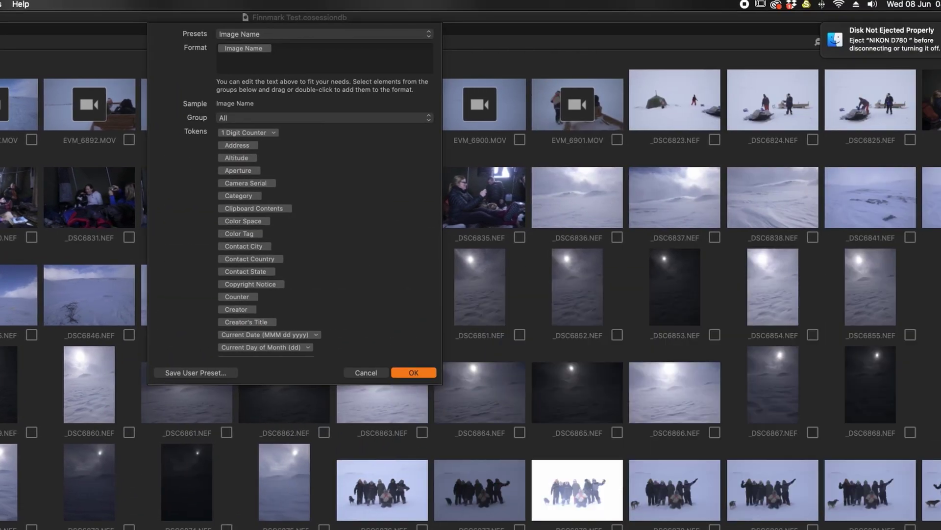
{"action": "left_click", "coordinate": [232, 49]}
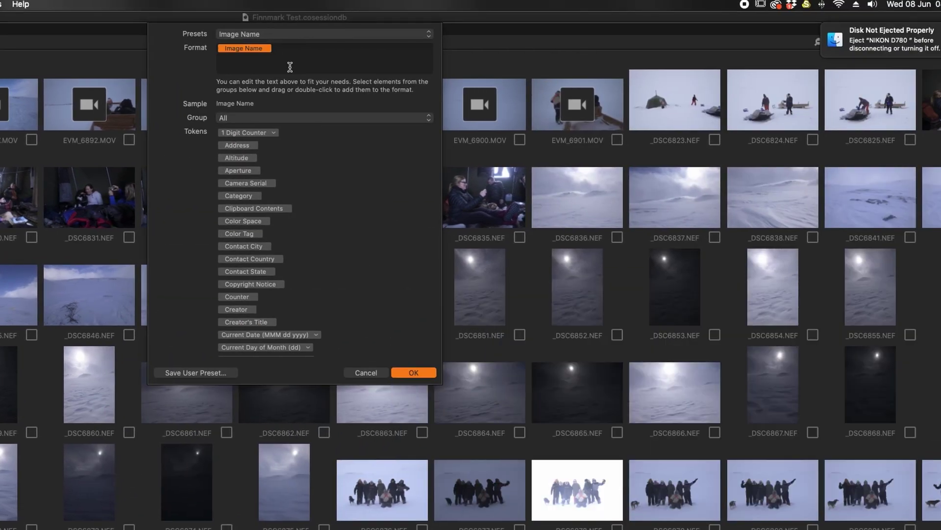
{"action": "key", "text": "BackSpace"}
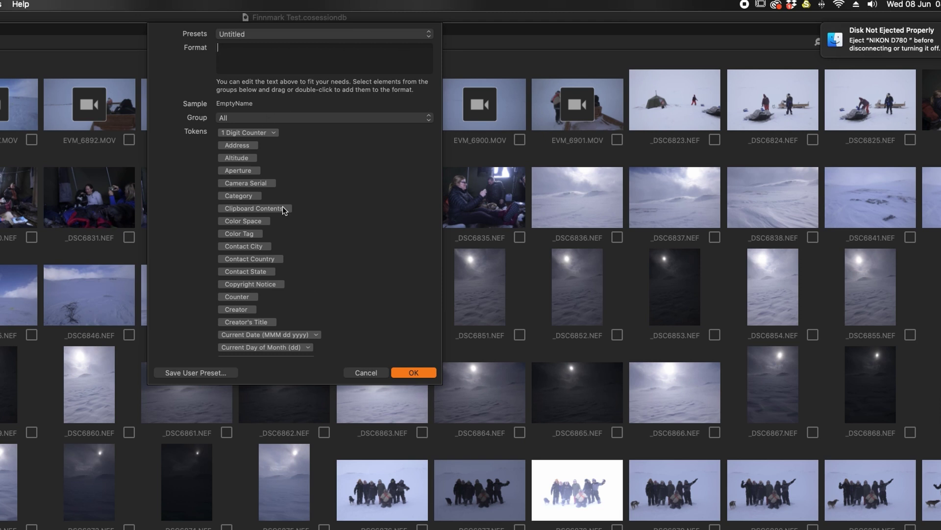
- Add the Image Date (MMM dd yyyy) token to the naming format, followed by a hyphen
{"action": "scroll", "coordinate": [283, 216], "scroll_direction": "down", "scroll_amount": 3}
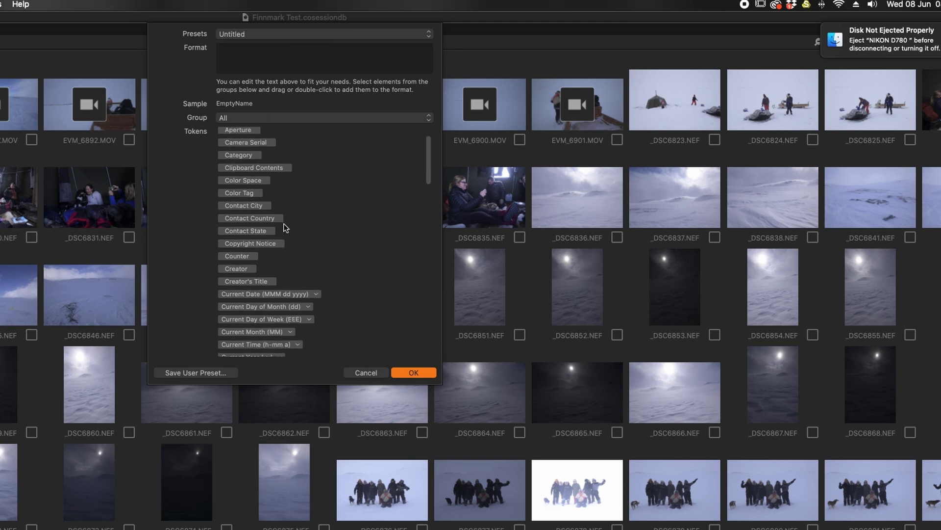
{"action": "scroll", "coordinate": [283, 215], "scroll_direction": "down", "scroll_amount": 10}
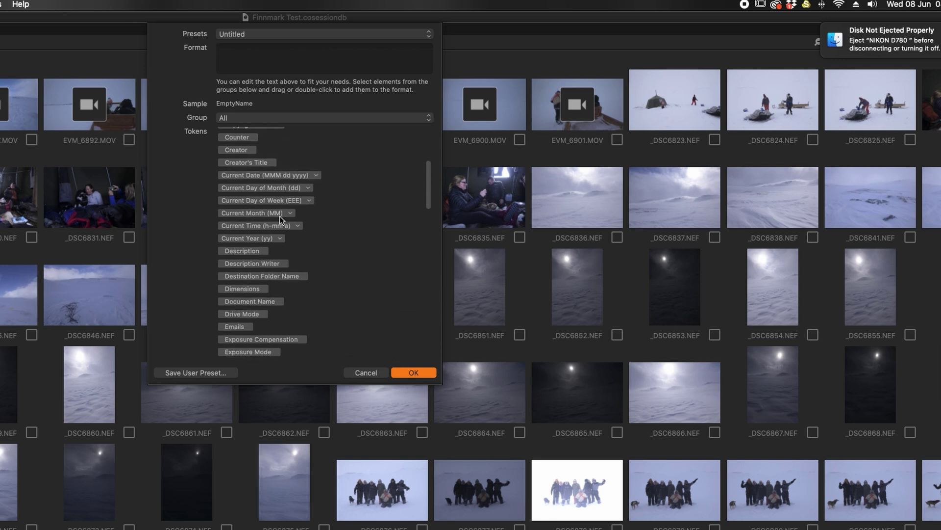
{"action": "scroll", "coordinate": [282, 221], "scroll_direction": "down", "scroll_amount": 9}
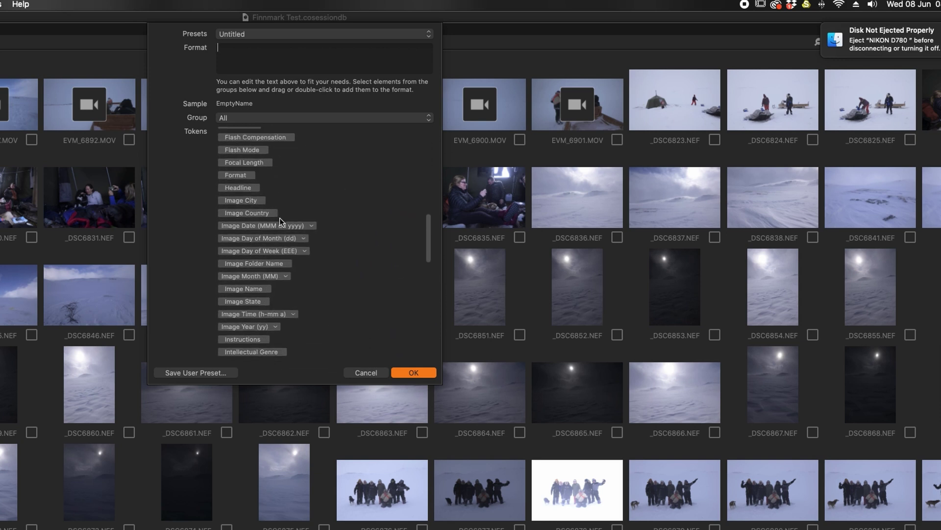
{"action": "left_click", "coordinate": [251, 226]}
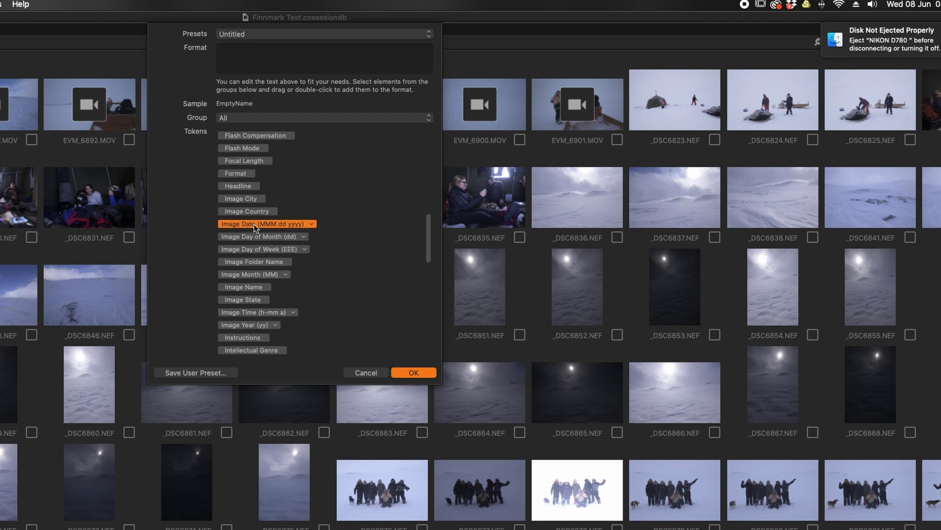
{"action": "double_click", "coordinate": [254, 224]}
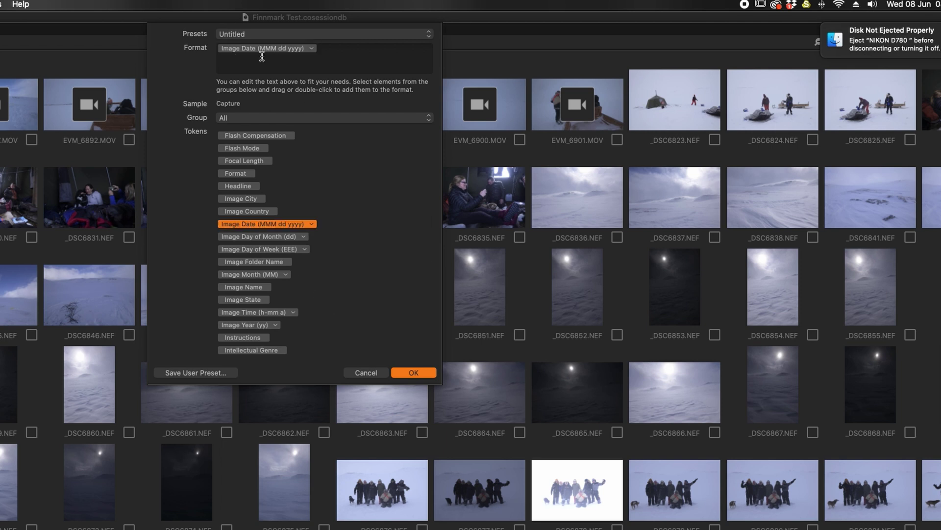
{"action": "left_click", "coordinate": [325, 49]}
{"action": "type", "text": "-"}
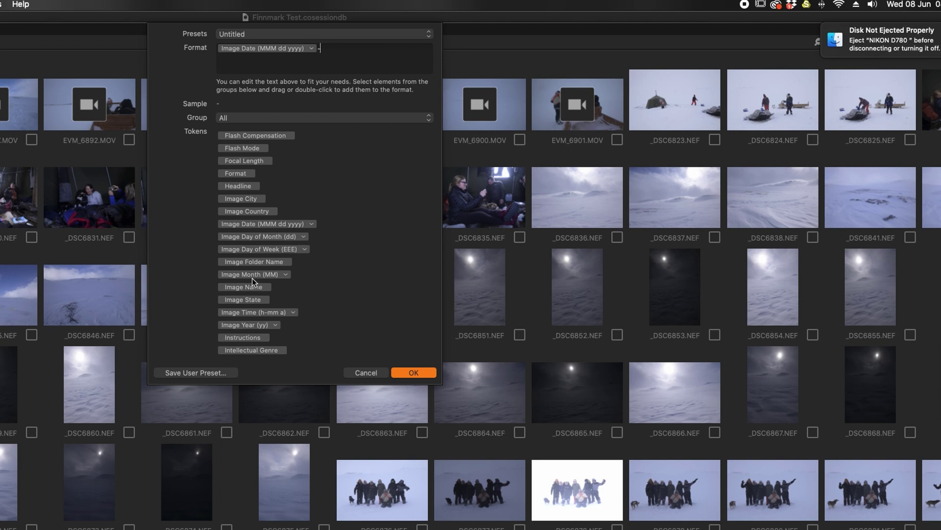
- Append the Sequence Count token after the hyphen and accept the naming format
{"action": "scroll", "coordinate": [253, 280], "scroll_direction": "down", "scroll_amount": 1}
{"action": "scroll", "coordinate": [254, 280], "scroll_direction": "down", "scroll_amount": 1}
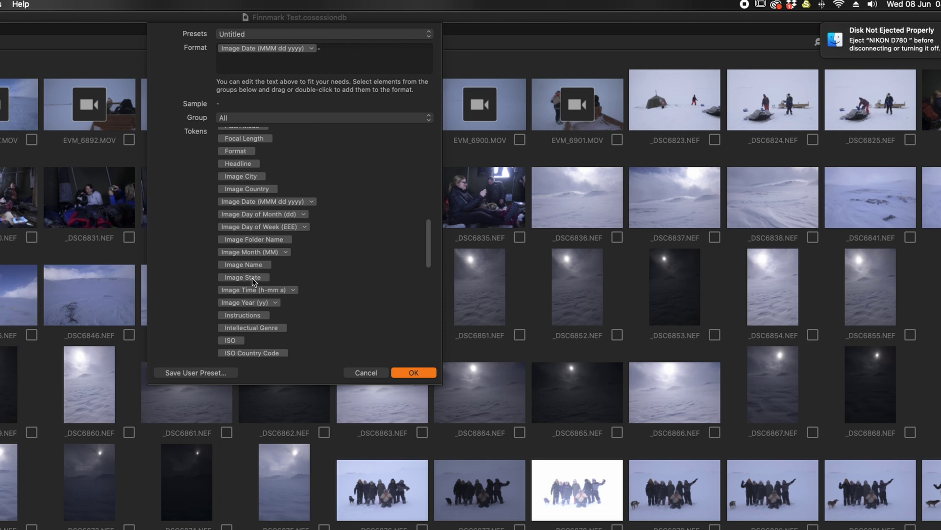
{"action": "scroll", "coordinate": [254, 281], "scroll_direction": "up", "scroll_amount": 2}
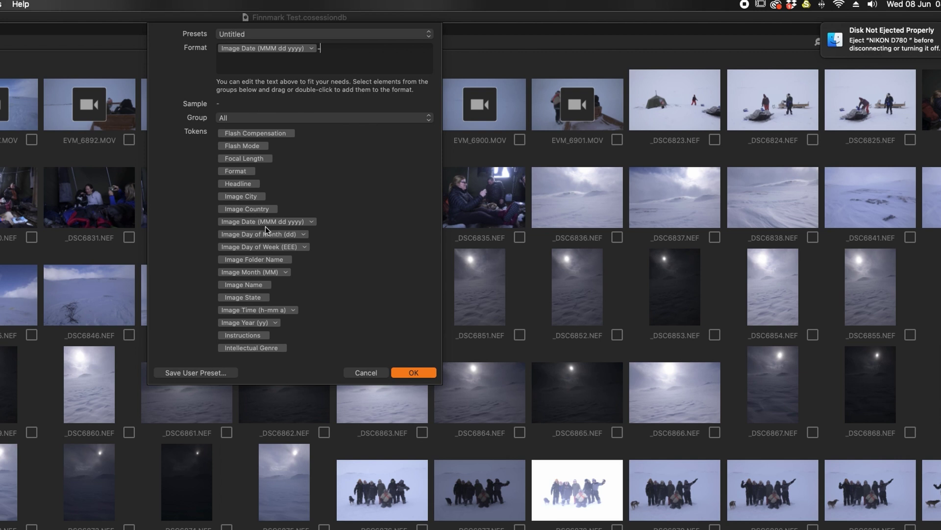
{"action": "scroll", "coordinate": [248, 200], "scroll_direction": "up", "scroll_amount": 4}
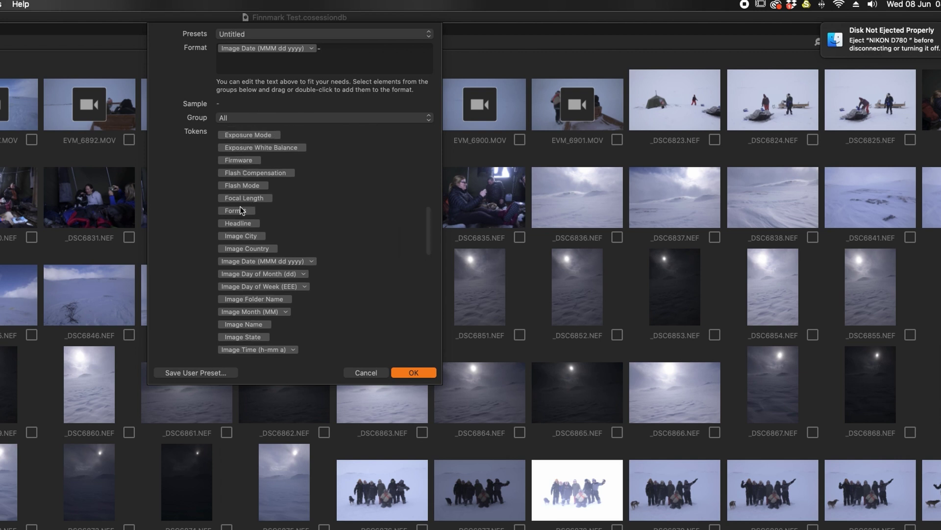
{"action": "scroll", "coordinate": [245, 285], "scroll_direction": "down", "scroll_amount": 10}
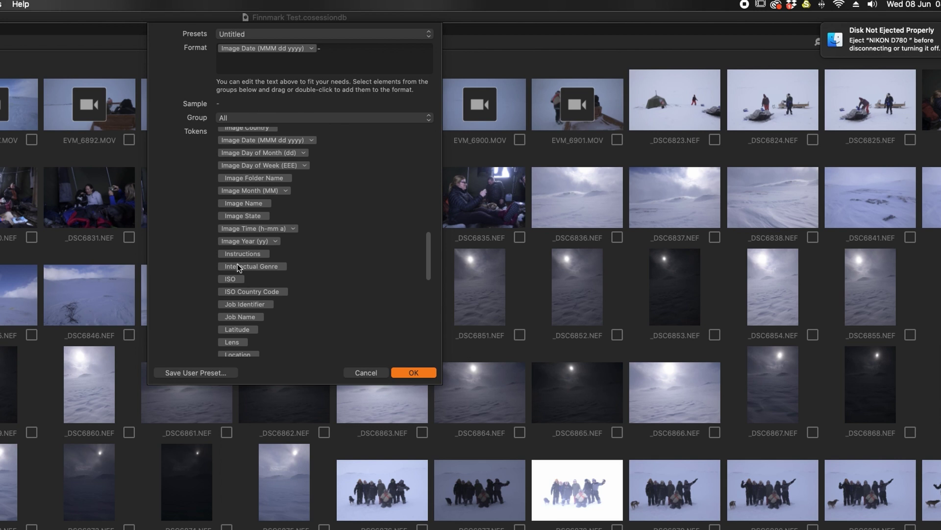
{"action": "scroll", "coordinate": [245, 273], "scroll_direction": "down", "scroll_amount": 10}
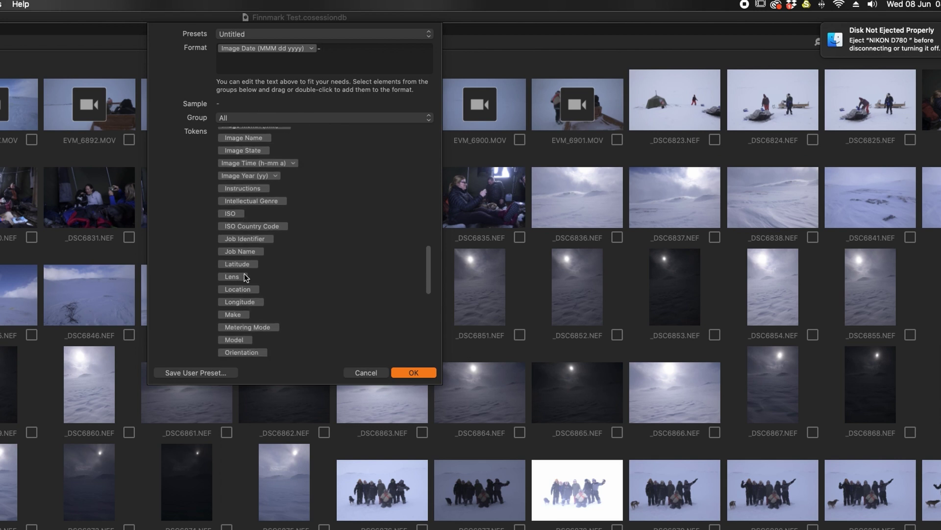
{"action": "scroll", "coordinate": [244, 273], "scroll_direction": "down", "scroll_amount": 17}
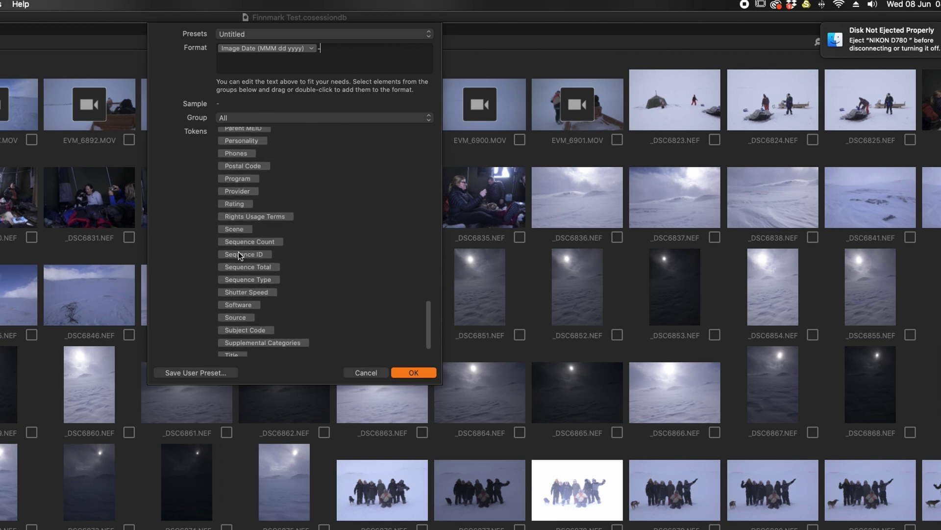
{"action": "double_click", "coordinate": [239, 241]}
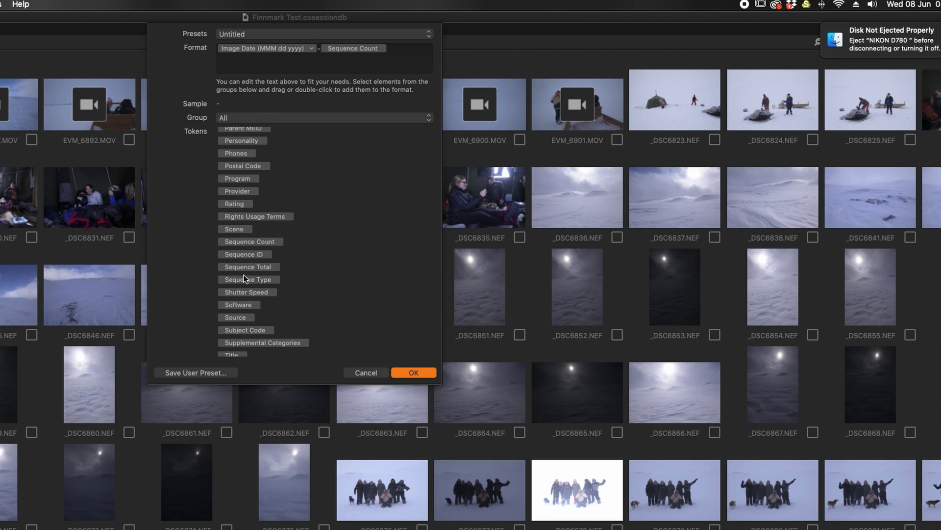
{"action": "left_click", "coordinate": [414, 372]}
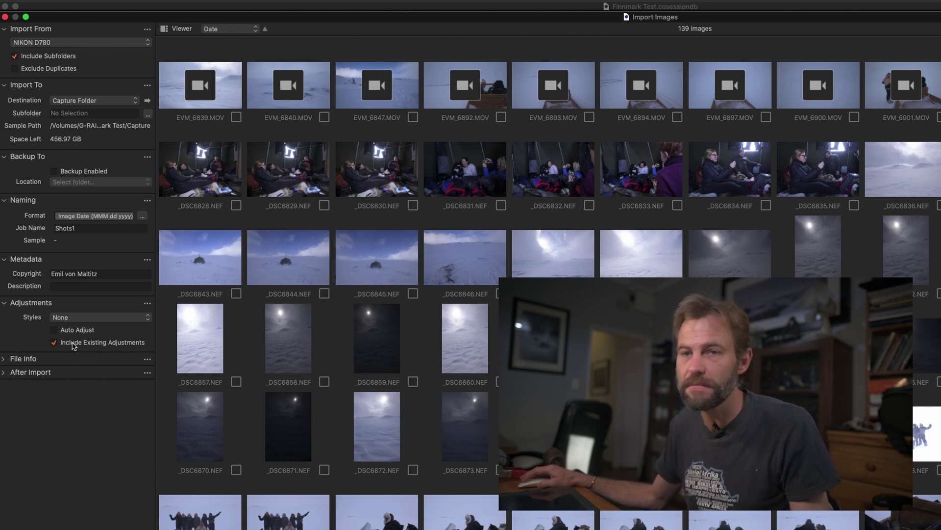
- Apply the photographer's custom copyright metadata preset as the import style
{"action": "left_click", "coordinate": [77, 319]}
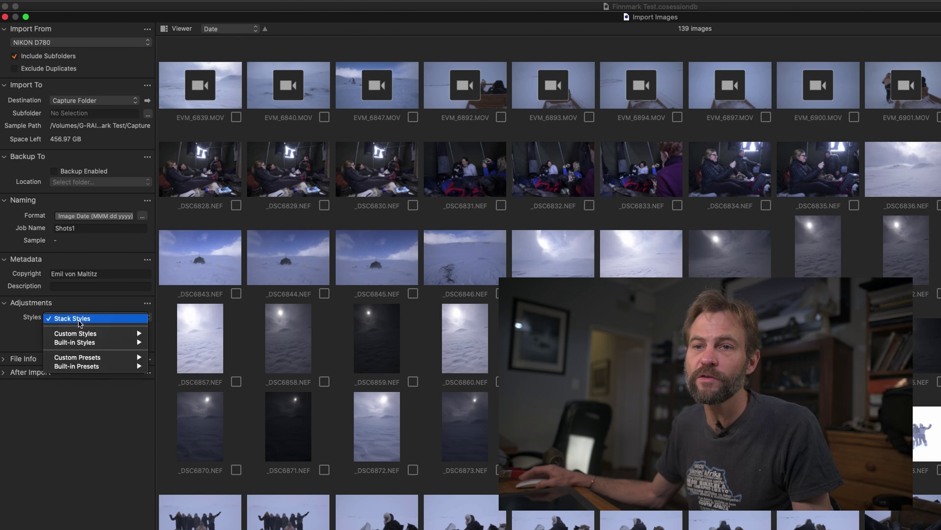
{"action": "mouse_move", "coordinate": [81, 361]}
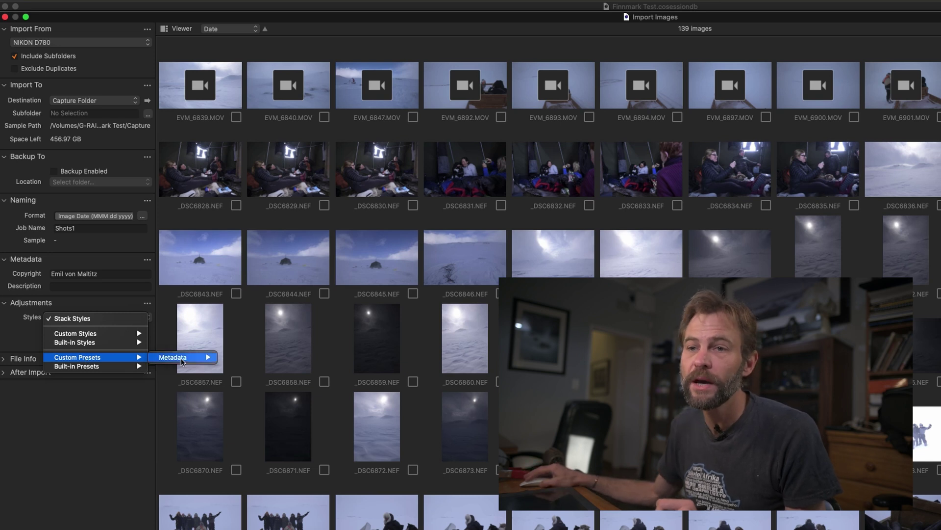
{"action": "mouse_move", "coordinate": [183, 361]}
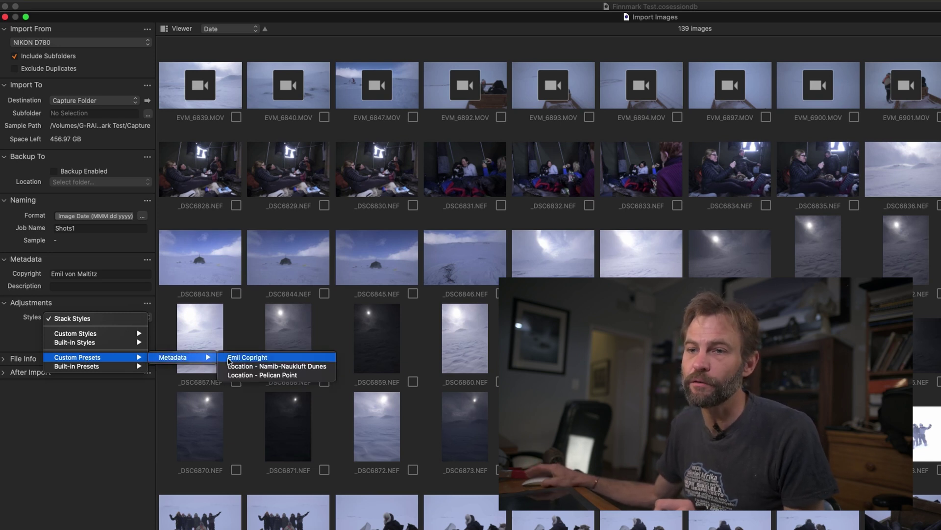
{"action": "left_click", "coordinate": [245, 357]}
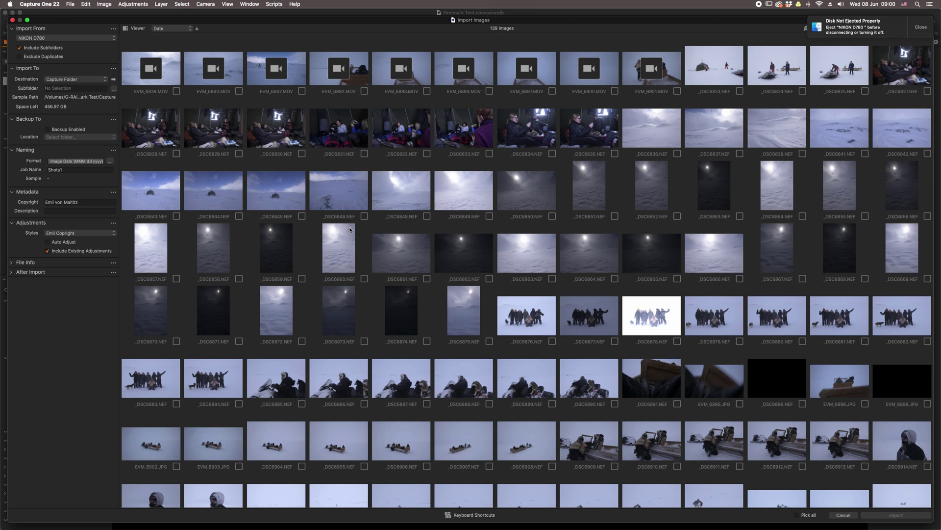
- Pick all images on the NIKON D780 card, dismiss the disk notification and import them
{"action": "key", "text": "super+a"}
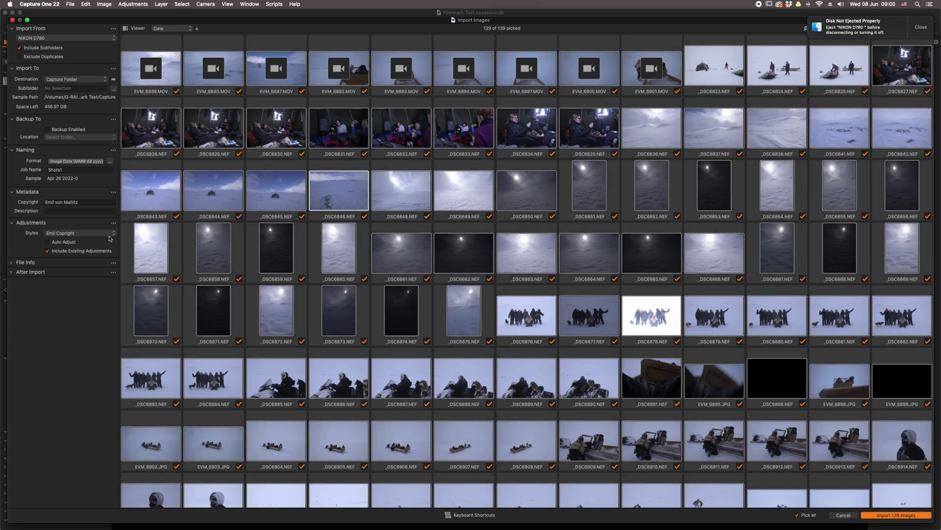
{"action": "left_click", "coordinate": [922, 34]}
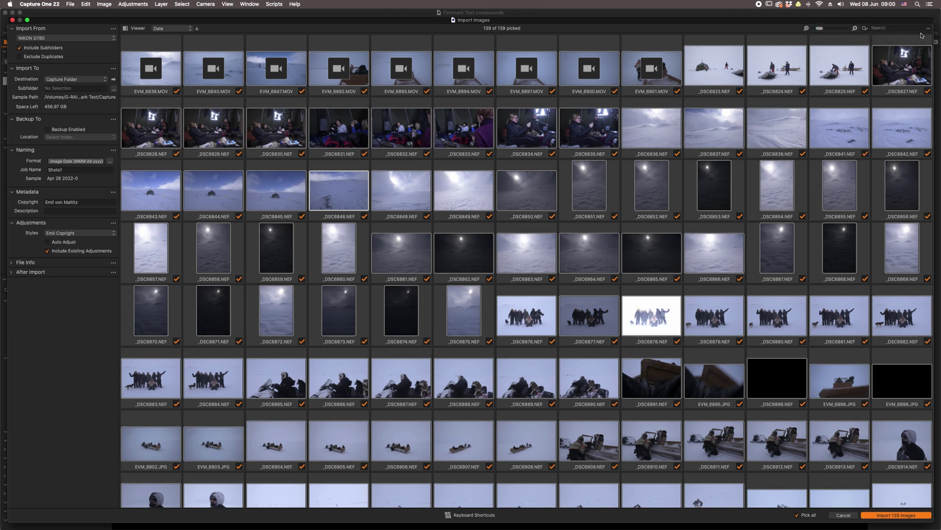
{"action": "left_click", "coordinate": [893, 515]}
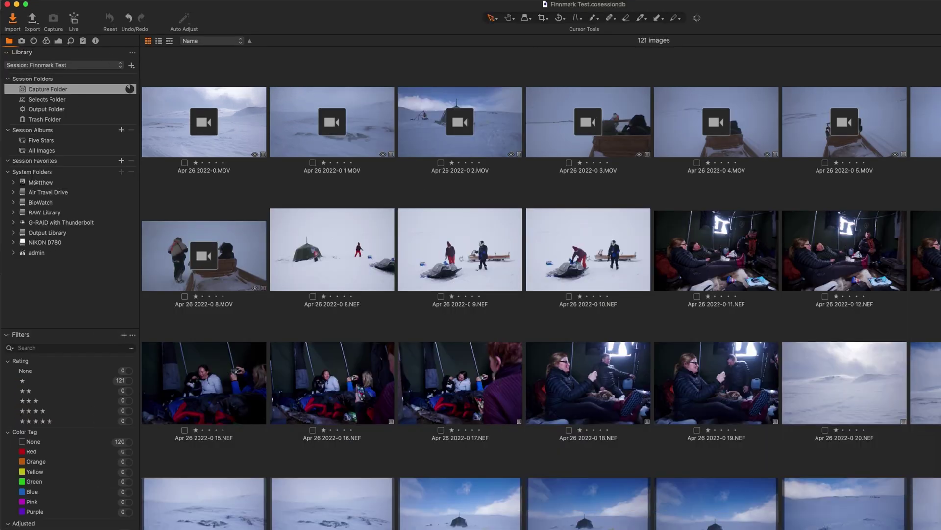
- Collapse the System Folders section in the library and show the tethered capture tools
{"action": "left_click", "coordinate": [12, 173]}
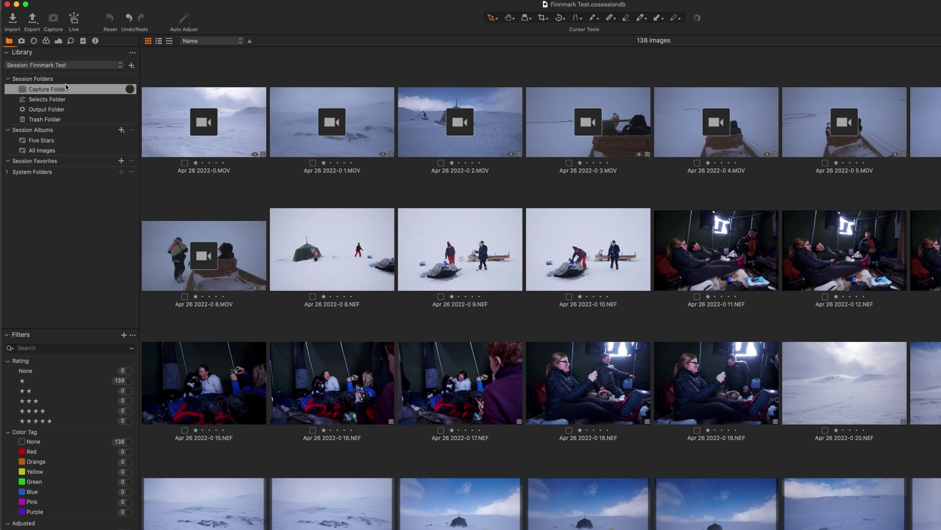
{"action": "left_click", "coordinate": [10, 41]}
{"action": "key", "text": "super+alt+2"}
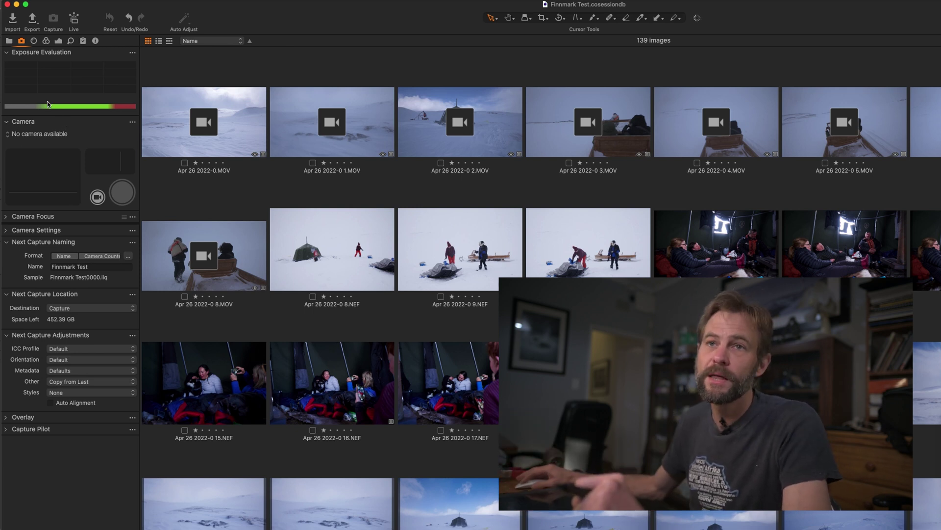
- Show the Lens Correction tools and select Apr 26 2022-0 8.NEF to examine its lens profile
{"action": "left_click", "coordinate": [33, 41]}
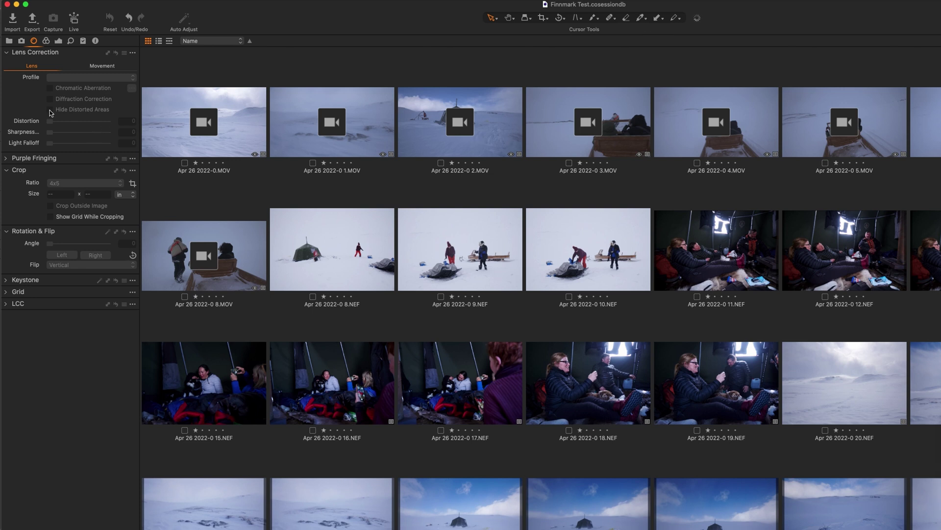
{"action": "left_click", "coordinate": [314, 262]}
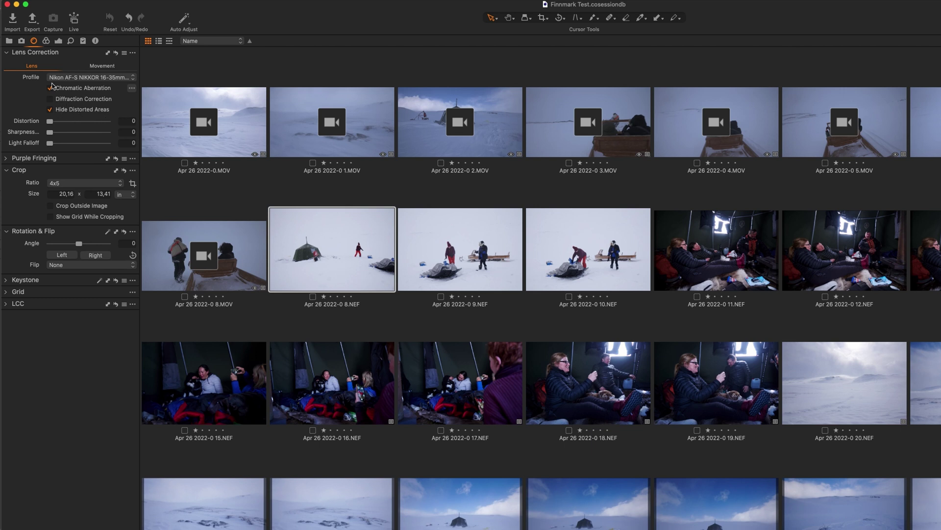
- Show the color, exposure, detail, and styles and presets tools in turn for the selected image
{"action": "key", "text": "super+alt+Right"}
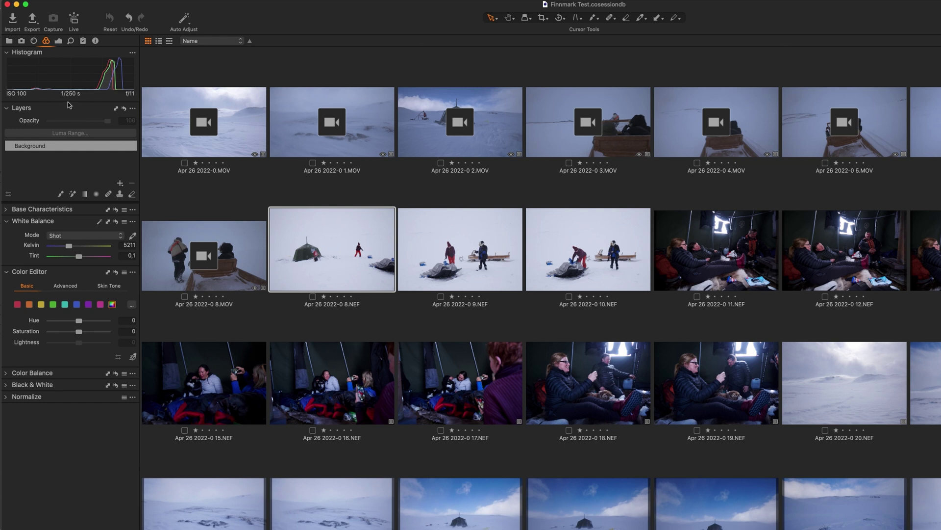
{"action": "left_click", "coordinate": [58, 42]}
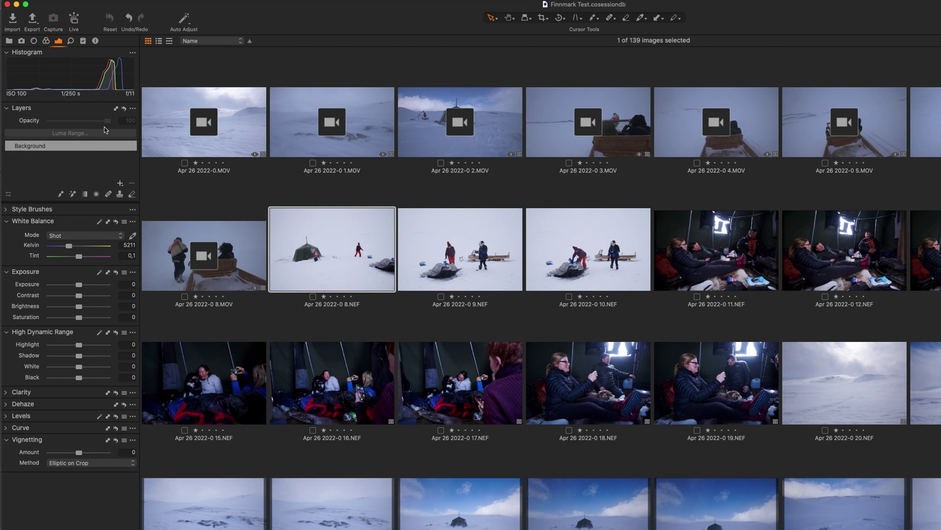
{"action": "left_click", "coordinate": [70, 41]}
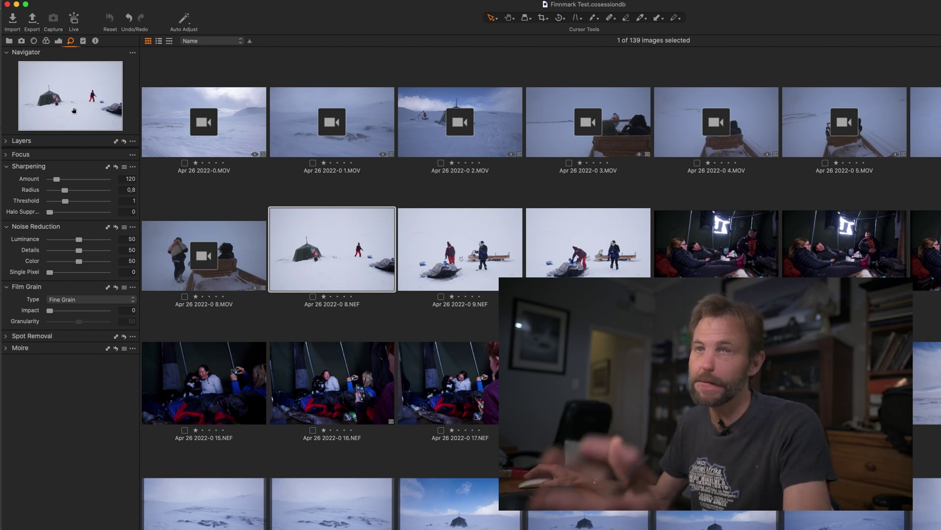
{"action": "left_click", "coordinate": [83, 40]}
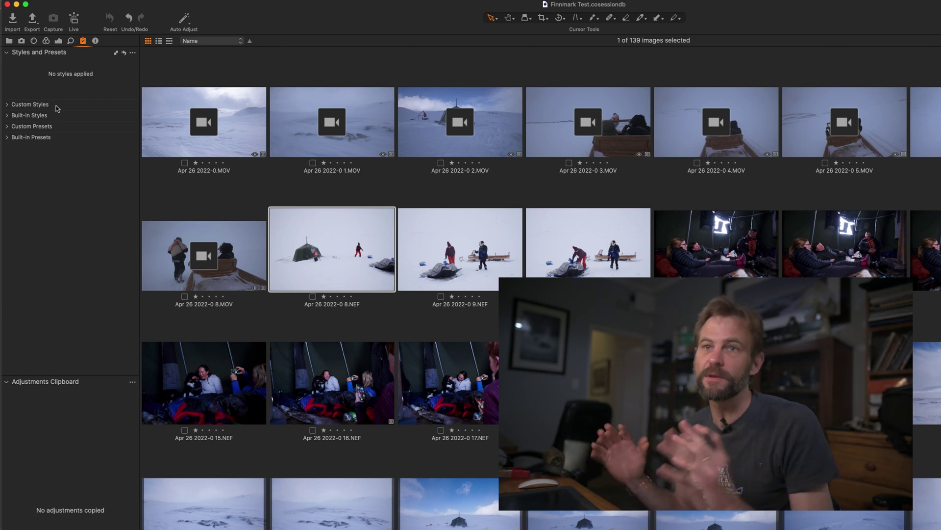
- Show the selected image's metadata and examine its camera, IPTC contact, content and copyright fields
{"action": "left_click", "coordinate": [95, 41]}
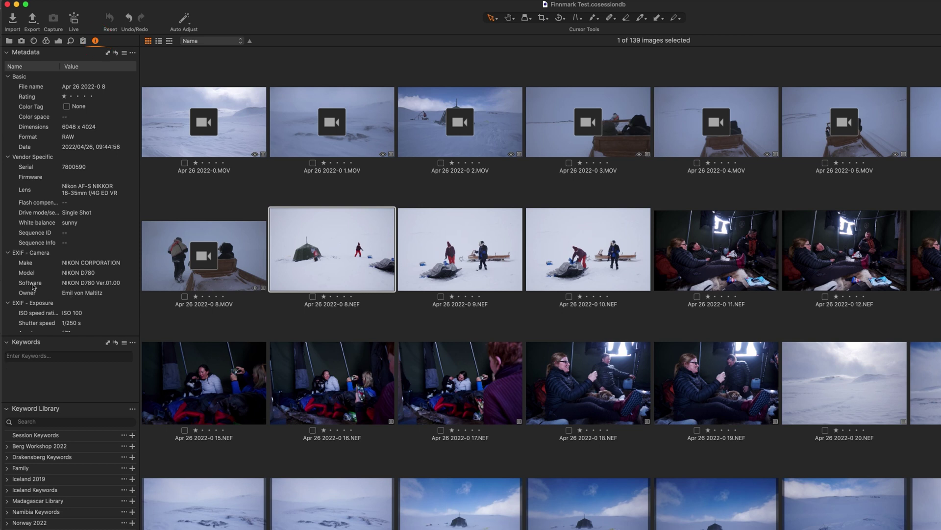
{"action": "scroll", "coordinate": [33, 286], "scroll_direction": "down", "scroll_amount": 15}
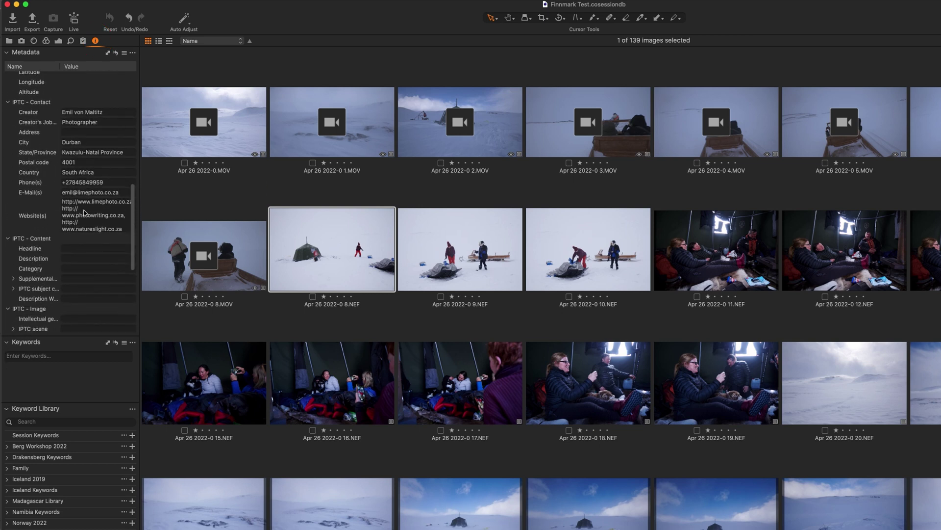
{"action": "scroll", "coordinate": [64, 246], "scroll_direction": "down", "scroll_amount": 5}
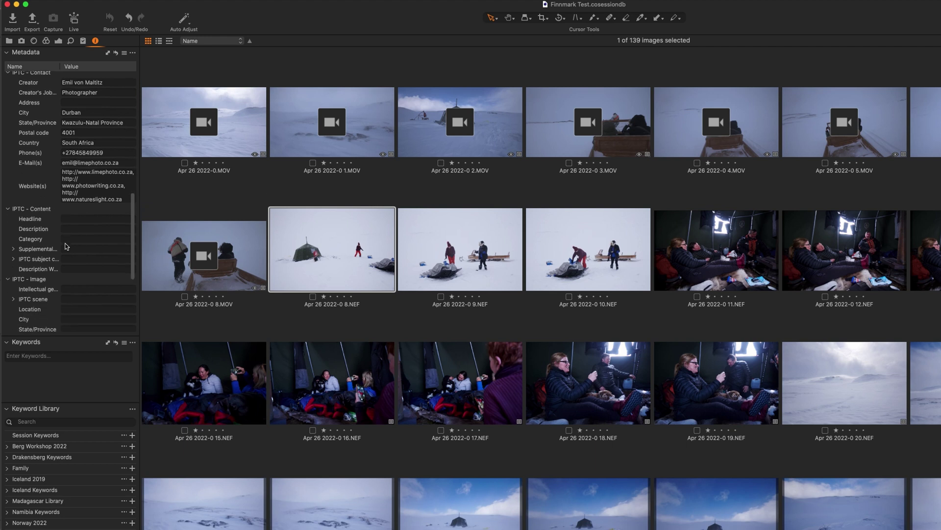
{"action": "scroll", "coordinate": [64, 248], "scroll_direction": "down", "scroll_amount": 4}
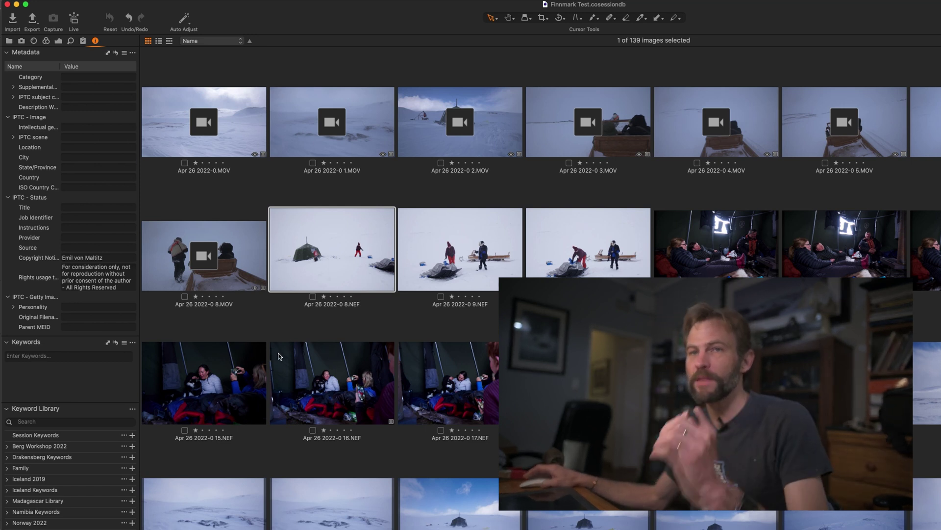
- Return to the session library, view Apr 26 2022-0 8.NEF enlarged, tag it red and advance to 9.NEF
{"action": "left_click", "coordinate": [9, 41]}
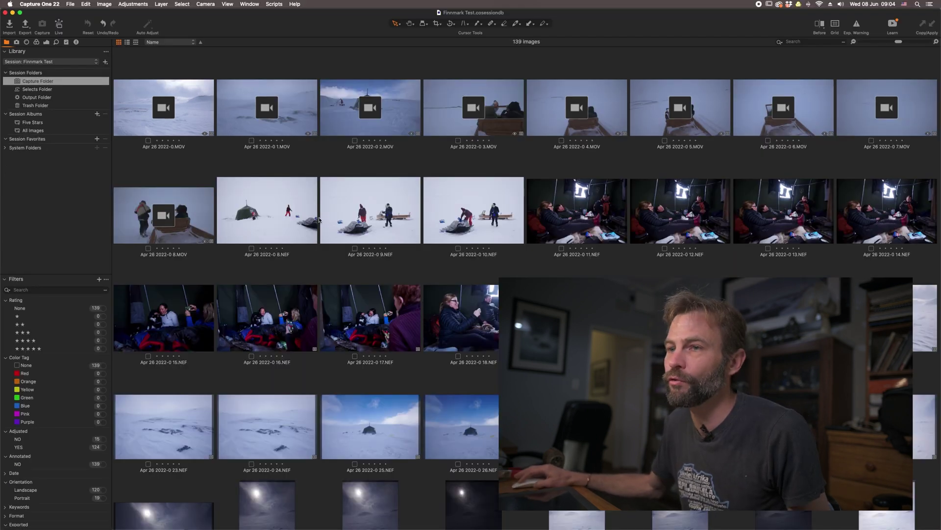
{"action": "double_click", "coordinate": [293, 223]}
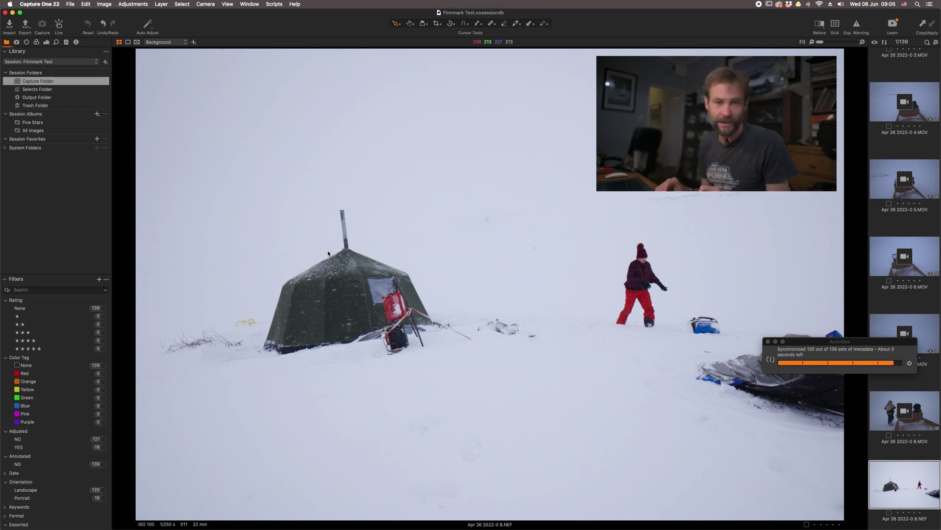
{"action": "key", "text": "minus"}
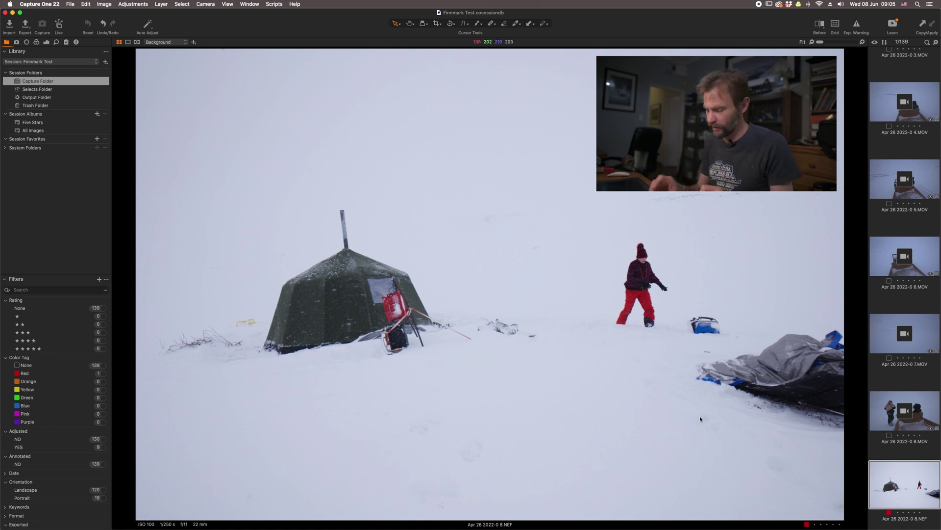
{"action": "key", "text": "Right"}
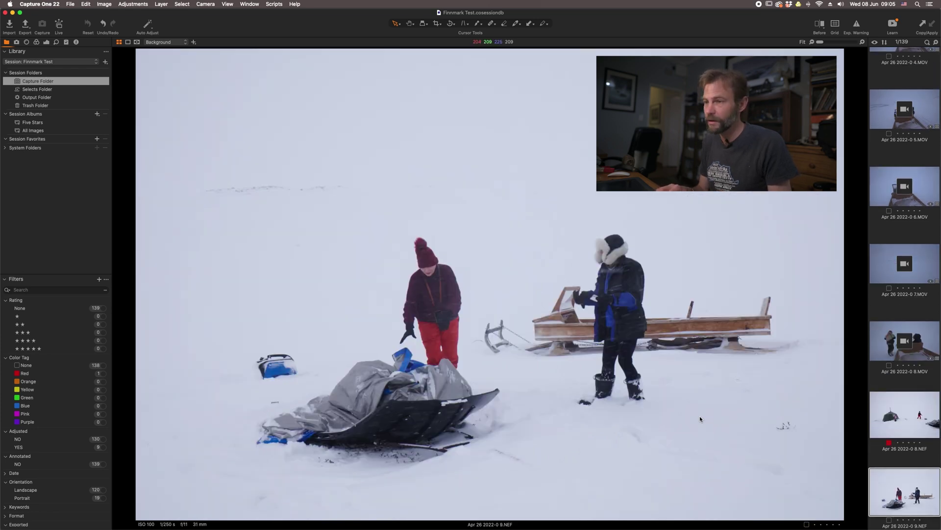
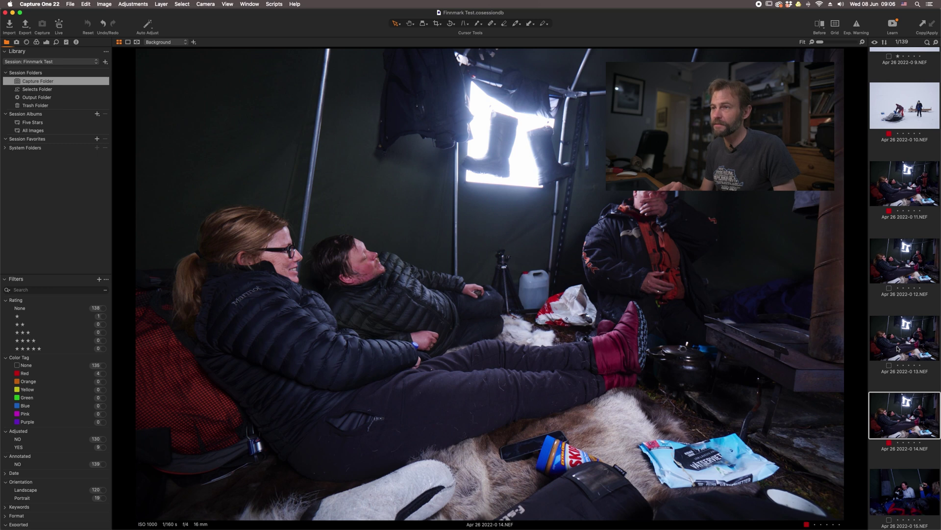
- Tag Apr 26 2022-0 15.NEF red and advance through the tent images to 18.NEF
{"action": "key", "text": "Right"}
{"action": "key", "text": "minus"}
{"action": "key", "text": "Right"}
{"action": "key", "text": "Right"}
{"action": "key", "text": "Right"}
{"action": "key", "text": "Right"}
{"action": "key", "text": "Right"}
{"action": "key", "text": "Right"}
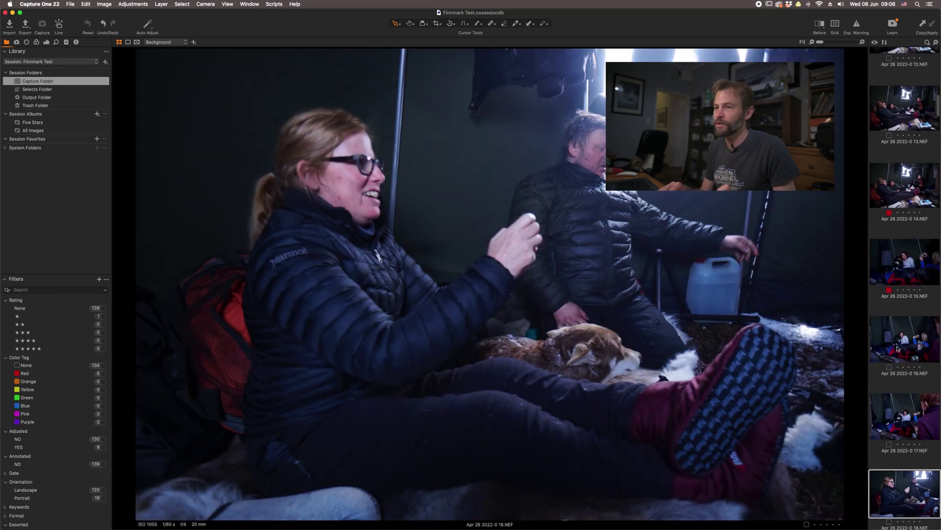
- Rate Apr 26 2022-0 20.NEF two stars and 21.NEF one star, and move on to 22.NEF
{"action": "key", "text": "Left"}
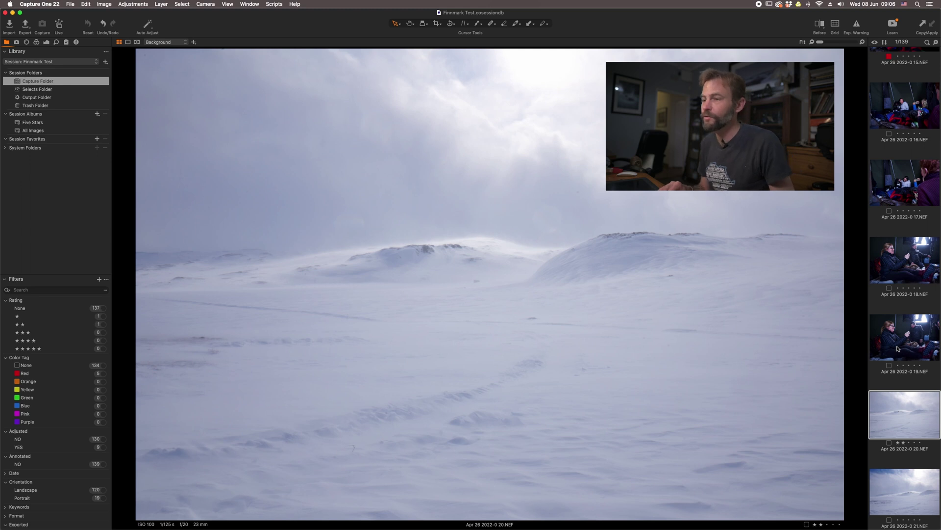
{"action": "key", "text": "Right"}
{"action": "key", "text": "Right"}
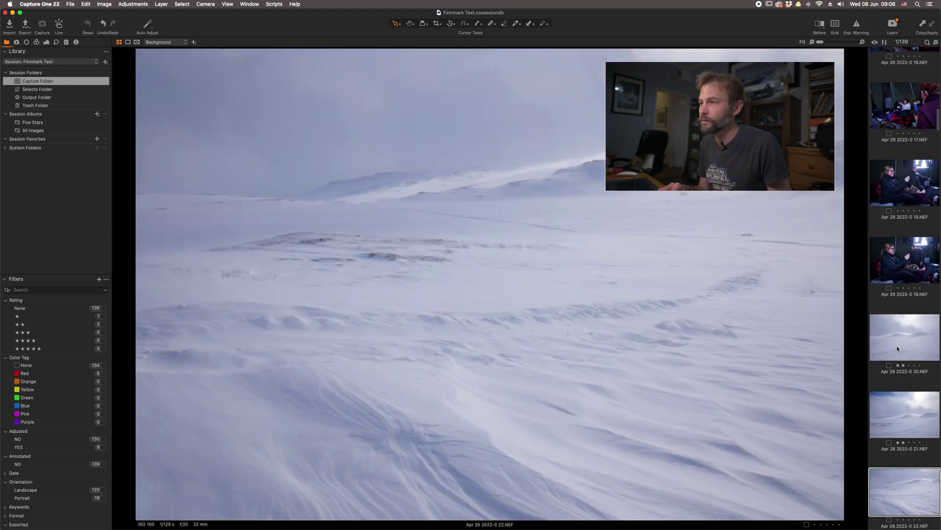
{"action": "key", "text": "Left"}
{"action": "key", "text": "1"}
{"action": "key", "text": "Right"}
{"action": "key", "text": "Right"}
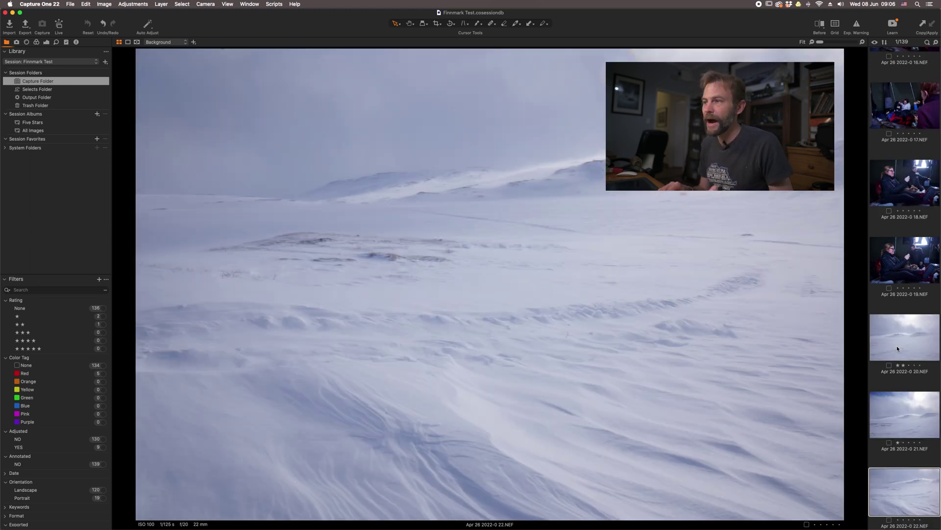
- Rate Apr 26 2022-0 24.NEF and 25.NEF two stars and tag 26.NEF red
{"action": "key", "text": "Right"}
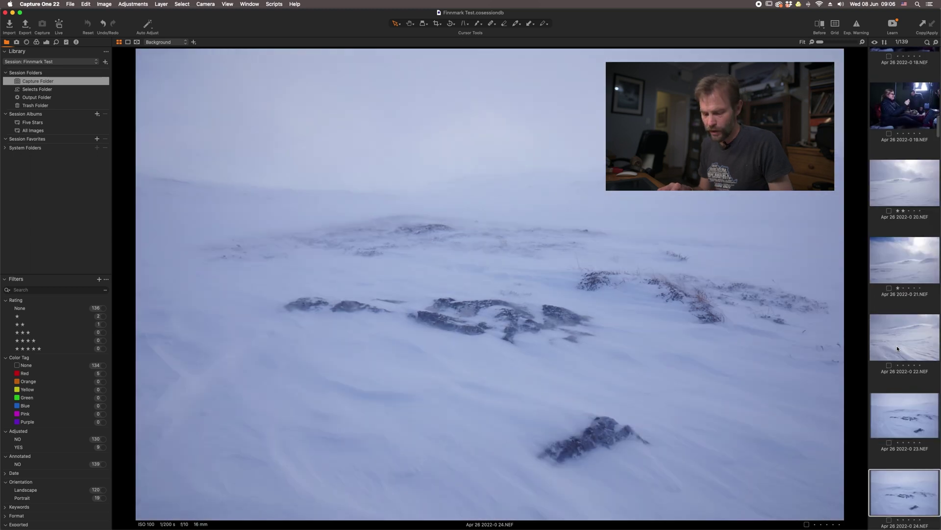
{"action": "key", "text": "2"}
{"action": "key", "text": "Right"}
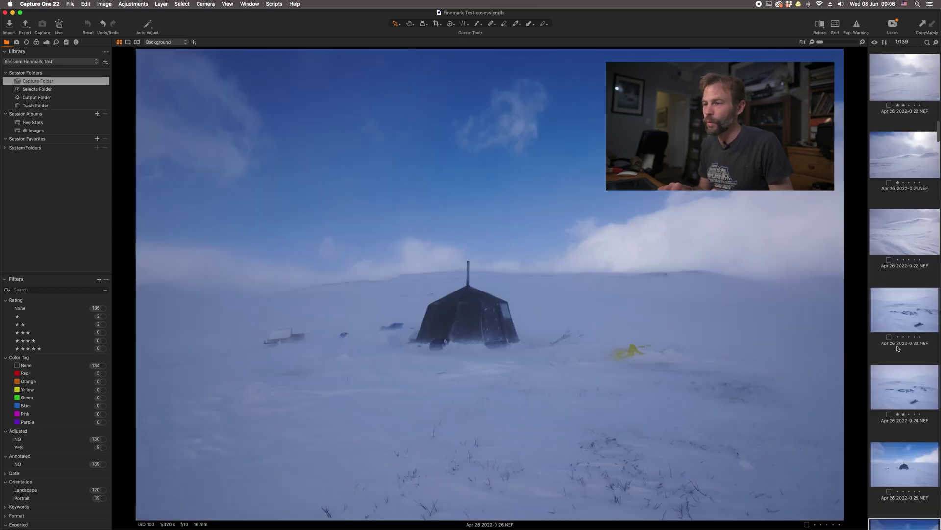
{"action": "key", "text": "2"}
{"action": "key", "text": "Right"}
{"action": "key", "text": "minus"}
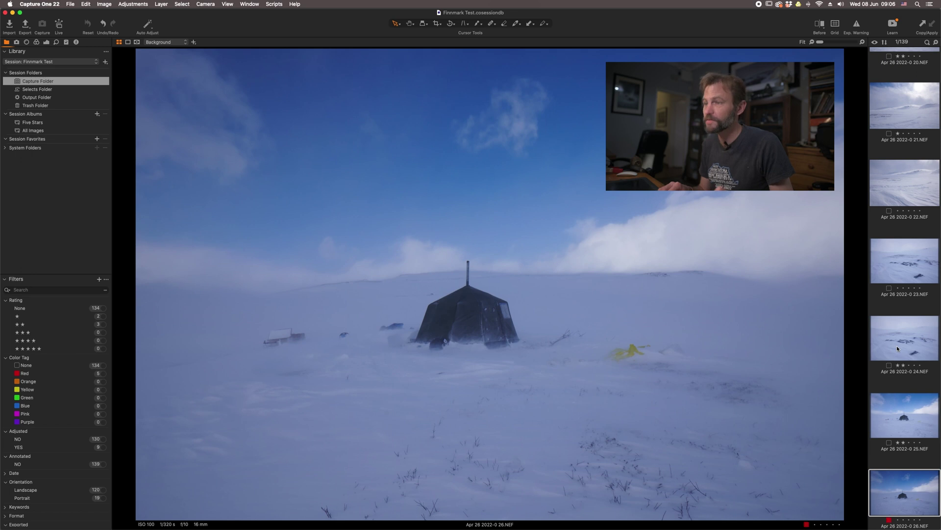
- Skip Apr 26 2022-0 27.NEF, tag 28.NEF red and rate 30.NEF two stars
{"action": "key", "text": "Right"}
{"action": "key", "text": "Right"}
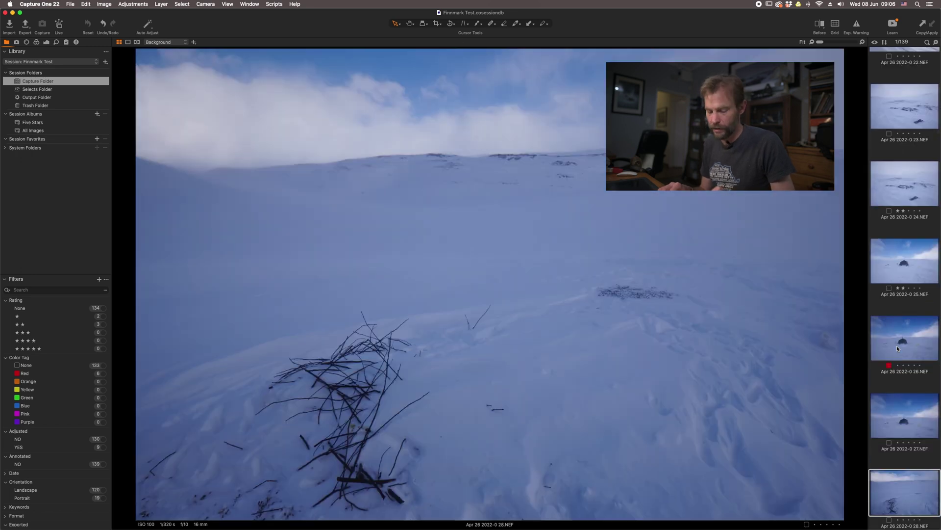
{"action": "key", "text": "minus"}
{"action": "key", "text": "Right"}
{"action": "key", "text": "Right"}
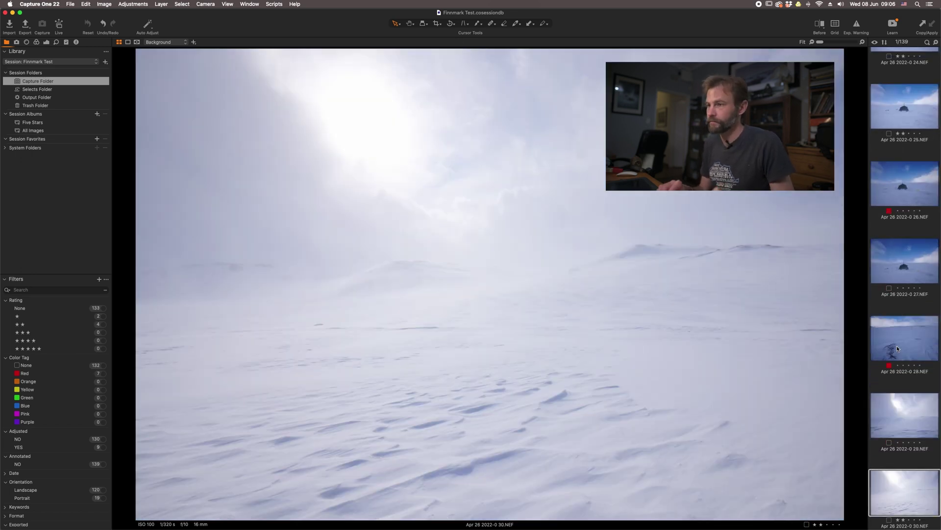
{"action": "key", "text": "2"}
- Cull the images from Apr 26 2022-0 31.NEF to 42.NEF, rating one three stars and others, including 37.NEF, two stars
{"action": "key", "text": "Right"}
{"action": "key", "text": "Right"}
{"action": "key", "text": "3"}
{"action": "key", "text": "Right"}
{"action": "key", "text": "Right"}
{"action": "key", "text": "Right"}
{"action": "key", "text": "2"}
{"action": "key", "text": "Right"}
{"action": "key", "text": "Right"}
{"action": "key", "text": "Right"}
{"action": "key", "text": "2"}
{"action": "key", "text": "Right"}
{"action": "key", "text": "Right"}
{"action": "key", "text": "Right"}
{"action": "key", "text": "2"}
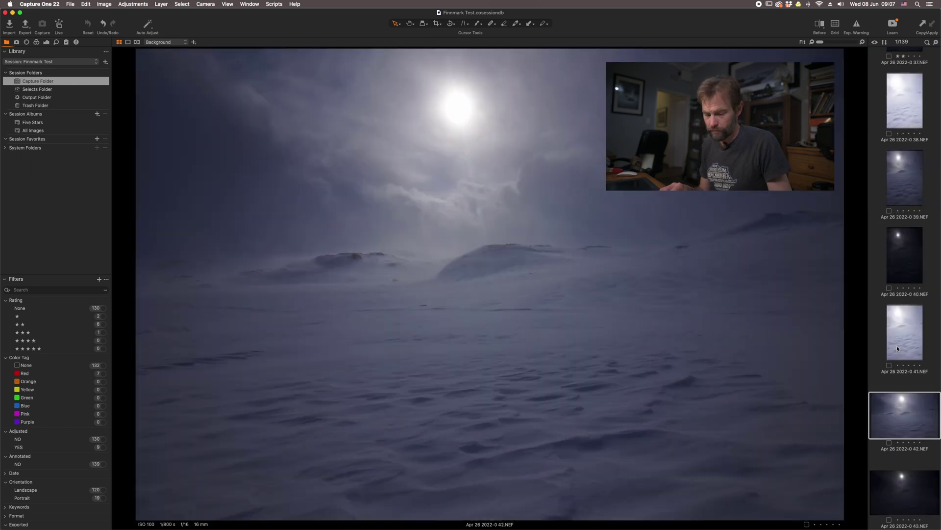
- Tag the JPG files Apr 26 2022-0 45 to 48 red, leaving the NEF files between them untagged
{"action": "key", "text": "Right"}
{"action": "key", "text": "Right"}
{"action": "key", "text": "Right"}
{"action": "key", "text": "minus"}
{"action": "key", "text": "Right"}
{"action": "key", "text": "minus"}
{"action": "key", "text": "Right"}
{"action": "key", "text": "Right"}
{"action": "key", "text": "minus"}
{"action": "key", "text": "Right"}
{"action": "key", "text": "Right"}
{"action": "key", "text": "minus"}
{"action": "key", "text": "Right"}
{"action": "key", "text": "Right"}
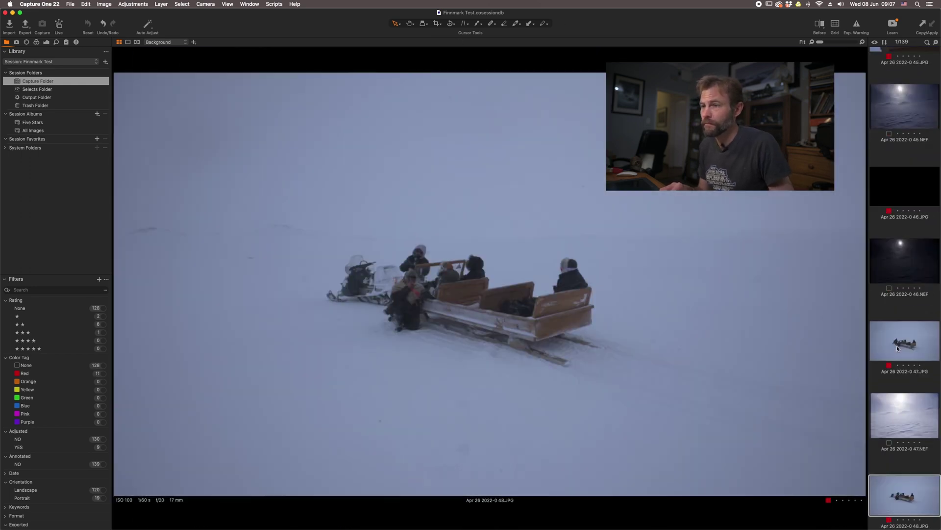
{"action": "key", "text": "minus"}
- Advance to the group photos and tag Apr 26 2022-0 57.NEF and 59.NEF red
{"action": "key", "text": "Right"}
{"action": "key", "text": "Right"}
{"action": "key", "text": "Right"}
{"action": "key", "text": "Right"}
{"action": "key", "text": "Right"}
{"action": "key", "text": "Right"}
{"action": "key", "text": "minus"}
{"action": "key", "text": "Right"}
{"action": "key", "text": "Right"}
{"action": "key", "text": "Right"}
{"action": "key", "text": "minus"}
- Rate the group photo Apr 26 2022-0 61.NEF two stars and advance to 63.JPG
{"action": "key", "text": "Right"}
{"action": "key", "text": "Right"}
{"action": "key", "text": "Right"}
{"action": "key", "text": "2"}
{"action": "key", "text": "Right"}
{"action": "key", "text": "Right"}
- Tag the unwanted images up to Apr 26 2022-0 74.NEF red, including every frame from 69.NEF on
{"action": "key", "text": "minus"}
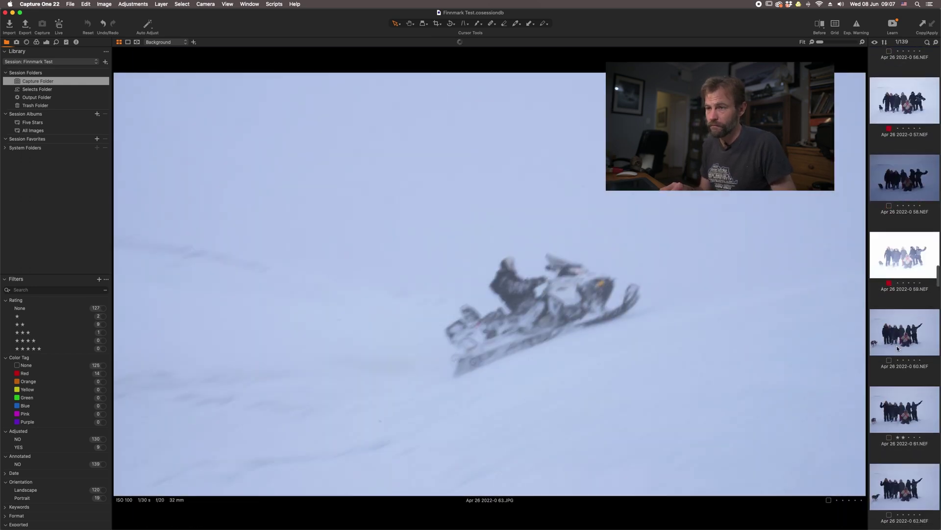
{"action": "key", "text": "Right"}
{"action": "key", "text": "Right"}
{"action": "key", "text": "minus"}
{"action": "key", "text": "Right"}
{"action": "key", "text": "Right"}
{"action": "key", "text": "minus"}
{"action": "key", "text": "Right"}
{"action": "key", "text": "minus"}
{"action": "key", "text": "Right"}
{"action": "key", "text": "minus"}
{"action": "key", "text": "Right"}
{"action": "key", "text": "minus"}
{"action": "key", "text": "Right"}
{"action": "key", "text": "Right"}
{"action": "key", "text": "minus"}
{"action": "key", "text": "Right"}
{"action": "key", "text": "minus"}
{"action": "key", "text": "Right"}
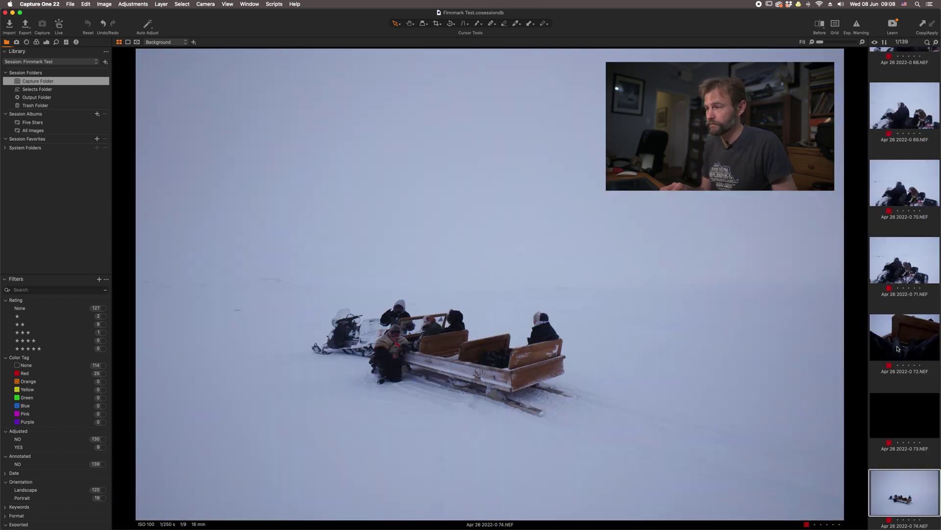
- Rate the sled images Apr 26 2022-0 77.NEF through 81.NEF two stars and advance to 83.NEF
{"action": "key", "text": "minus"}
{"action": "key", "text": "Right"}
{"action": "key", "text": "minus"}
{"action": "key", "text": "Right"}
{"action": "key", "text": "minus"}
{"action": "key", "text": "minus"}
{"action": "key", "text": "Right"}
{"action": "key", "text": "Right"}
{"action": "key", "text": "Right"}
{"action": "key", "text": "2"}
{"action": "key", "text": "Right"}
{"action": "key", "text": "2"}
{"action": "key", "text": "Right"}
{"action": "key", "text": "2"}
{"action": "key", "text": "Right"}
{"action": "key", "text": "2"}
{"action": "key", "text": "Right"}
{"action": "key", "text": "1"}
{"action": "key", "text": "Right"}
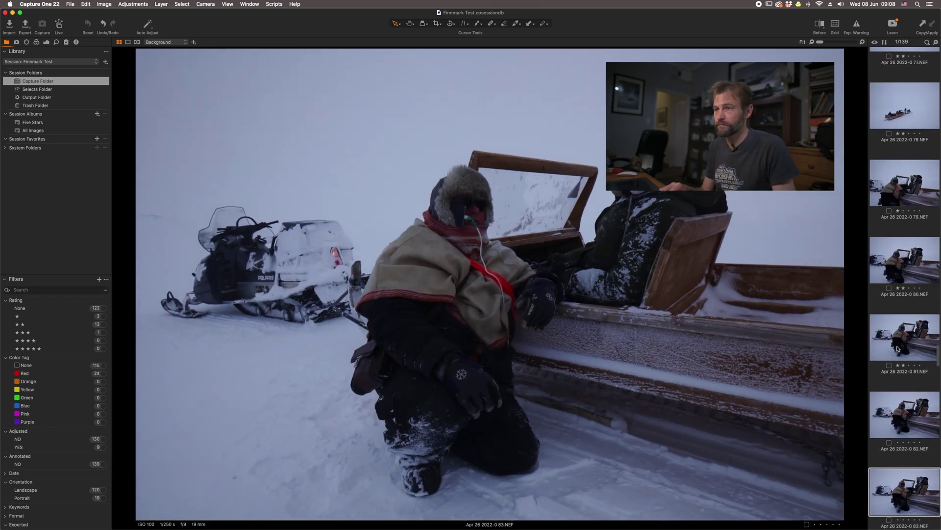
- Continue culling from Apr 26 2022-0 83.NEF, rating four of the stronger images two stars
{"action": "key", "text": "Right"}
{"action": "key", "text": "2"}
{"action": "key", "text": "Right"}
{"action": "key", "text": "Right"}
{"action": "key", "text": "2"}
{"action": "key", "text": "Right"}
{"action": "key", "text": "Right"}
{"action": "key", "text": "Right"}
{"action": "key", "text": "2"}
{"action": "key", "text": "Right"}
{"action": "key", "text": "Right"}
{"action": "key", "text": "2"}
{"action": "key", "text": "Right"}
- Tag Apr 26 2022-0 95.NEF and 96.NEF red, rate 97.NEF two stars and advance to 98.NEF
{"action": "key", "text": "Right"}
{"action": "key", "text": "minus"}
{"action": "key", "text": "Right"}
{"action": "key", "text": "2"}
{"action": "key", "text": "Right"}
{"action": "key", "text": "Right"}
{"action": "key", "text": "2"}
{"action": "key", "text": "Right"}
{"action": "key", "text": "minus"}
{"action": "key", "text": "Right"}
{"action": "key", "text": "Right"}
{"action": "key", "text": "2"}
{"action": "key", "text": "Right"}
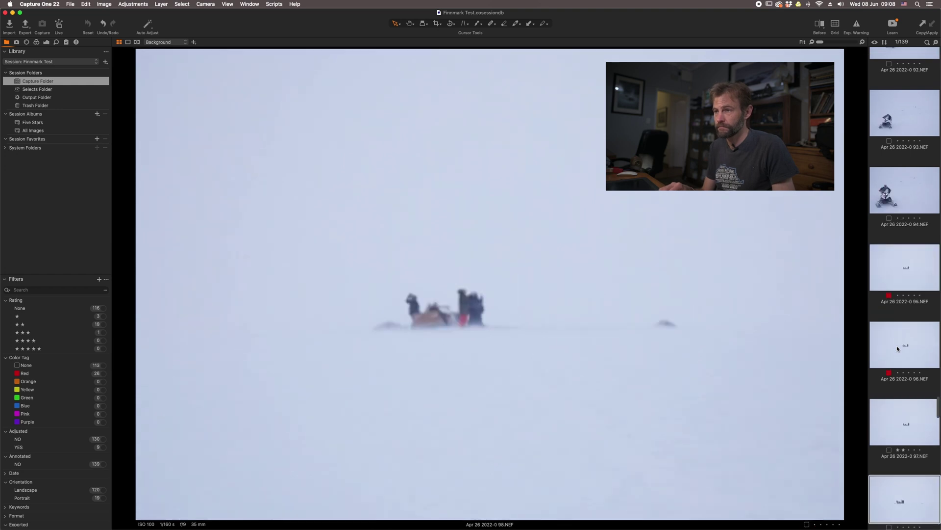
- Rate Apr 26 2022-0 99.NEF two stars, tag 101, 102, 110, 111 and 113.NEF red, and advance to 114.NEF
{"action": "key", "text": "Right"}
{"action": "key", "text": "Right"}
{"action": "key", "text": "Right"}
{"action": "key", "text": "Right"}
{"action": "key", "text": "minus"}
{"action": "key", "text": "Right"}
{"action": "key", "text": "Right"}
{"action": "key", "text": "minus"}
{"action": "key", "text": "Right"}
{"action": "key", "text": "Right"}
{"action": "key", "text": "minus"}
{"action": "key", "text": "Right"}
{"action": "key", "text": "Right"}
{"action": "key", "text": "minus"}
{"action": "key", "text": "Right"}
{"action": "key", "text": "Right"}
{"action": "key", "text": "Right"}
{"action": "key", "text": "minus"}
{"action": "key", "text": "Right"}
{"action": "key", "text": "Right"}
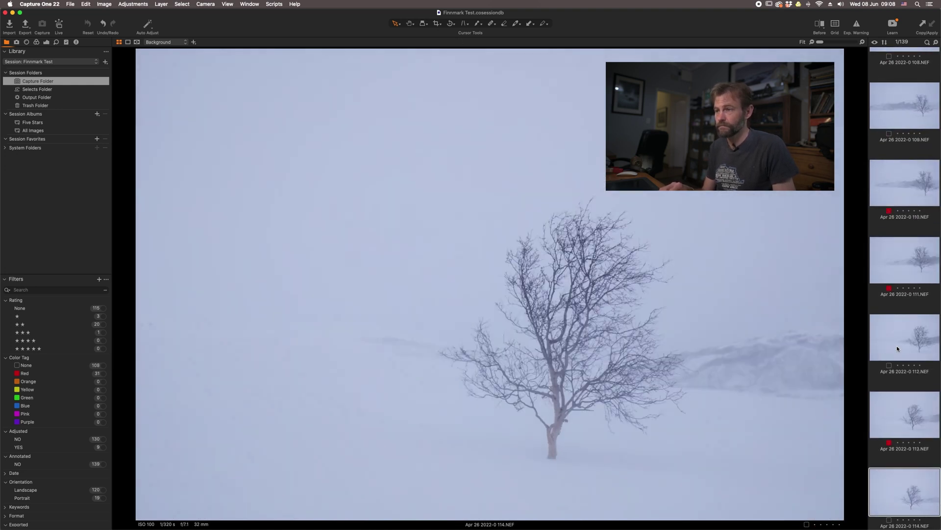
{"action": "key", "text": "Right"}
{"action": "key", "text": "minus"}
{"action": "key", "text": "Right"}
{"action": "key", "text": "Right"}
{"action": "key", "text": "minus"}
{"action": "key", "text": "Right"}
{"action": "key", "text": "Right"}
{"action": "key", "text": "Right"}
{"action": "key", "text": "Right"}
{"action": "key", "text": "Right"}
{"action": "key", "text": "Right"}
{"action": "key", "text": "minus"}
{"action": "key", "text": "Right"}
{"action": "key", "text": "minus"}
{"action": "key", "text": "Right"}
{"action": "key", "text": "Right"}
{"action": "key", "text": "Right"}
{"action": "key", "text": "minus"}
{"action": "key", "text": "Right"}
{"action": "key", "text": "minus"}
{"action": "key", "text": "Right"}
{"action": "key", "text": "minus"}
{"action": "key", "text": "Right"}
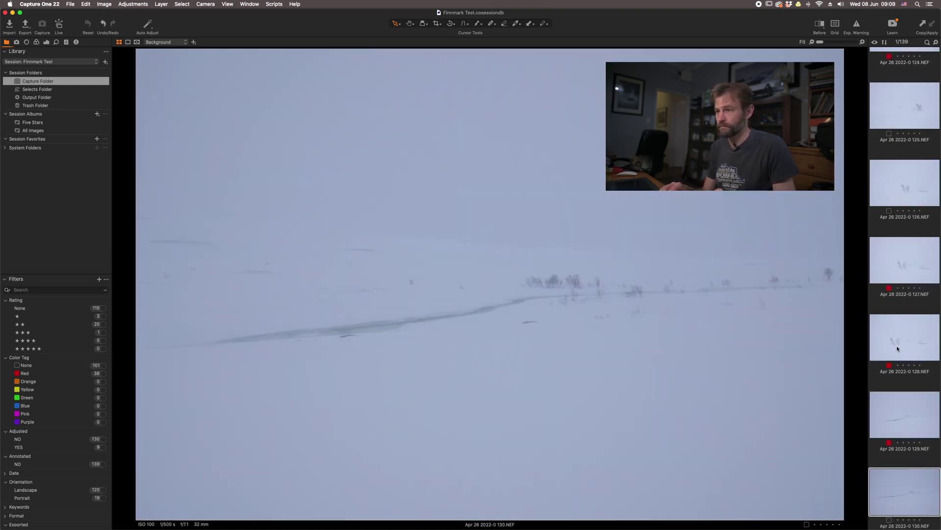
- Show the thumbnail grid filtered to red-tagged images, select them all and delete them
{"action": "key", "text": "alt+super+v"}
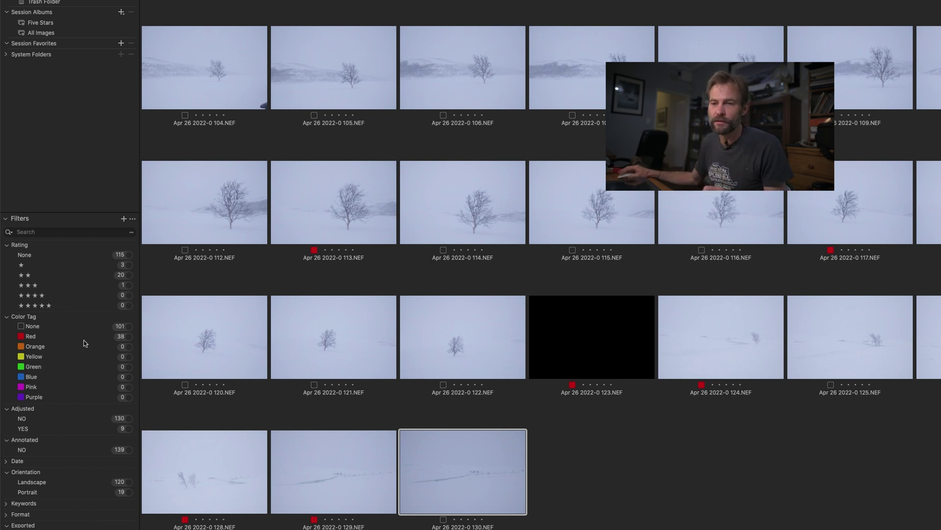
{"action": "left_click", "coordinate": [129, 337]}
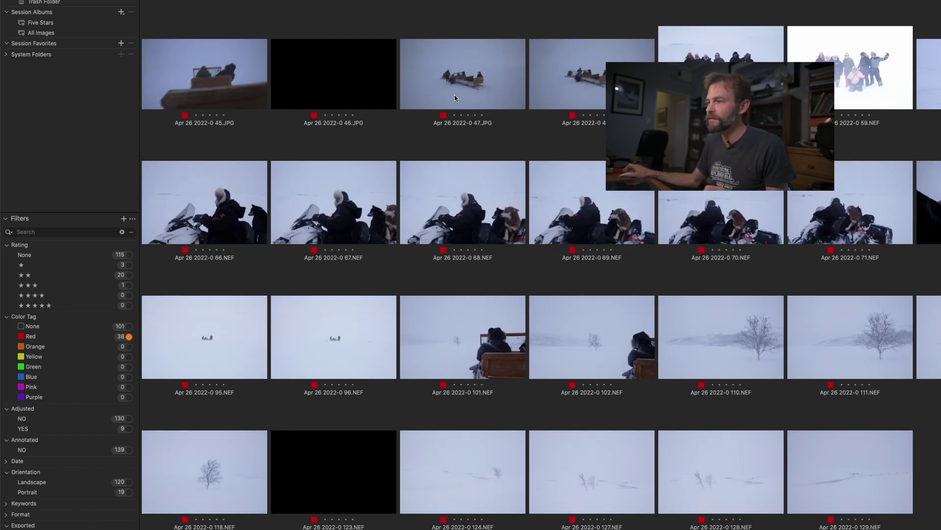
{"action": "scroll", "coordinate": [617, 353], "scroll_direction": "up", "scroll_amount": 3}
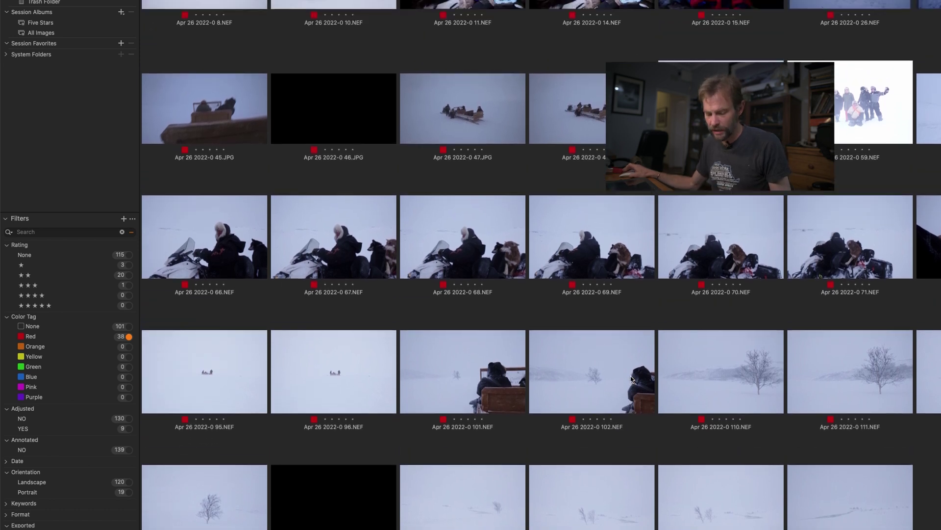
{"action": "key", "text": "super+a"}
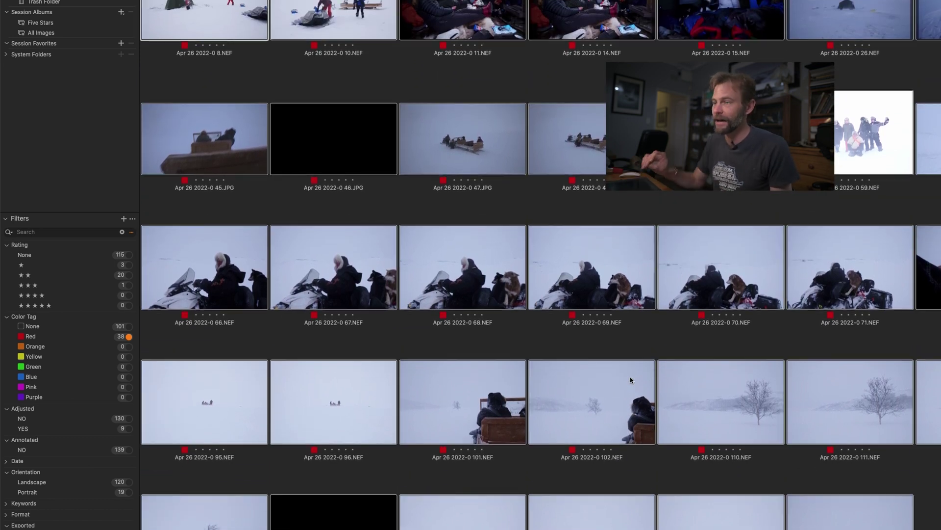
{"action": "key", "text": "super+BackSpace"}
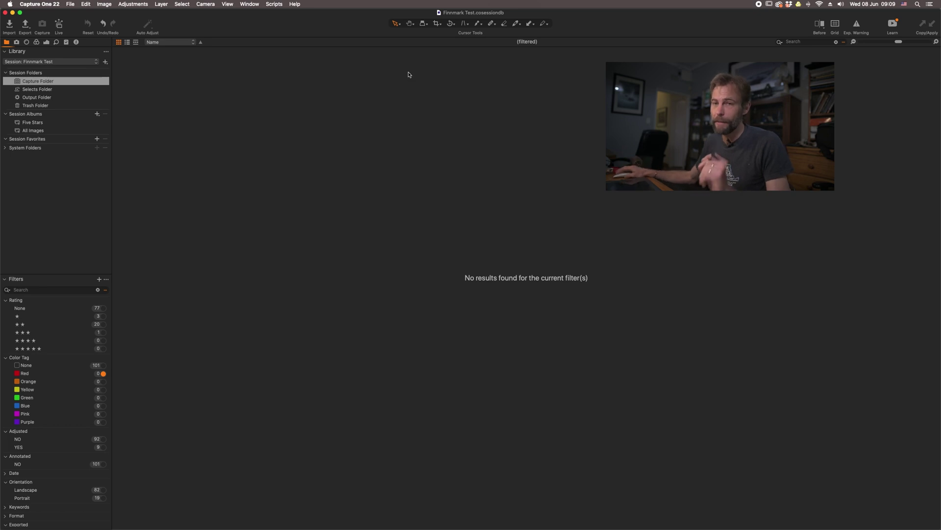
- Open the Trash Folder and empty the session trash, confirming the deletion
{"action": "left_click", "coordinate": [21, 105]}
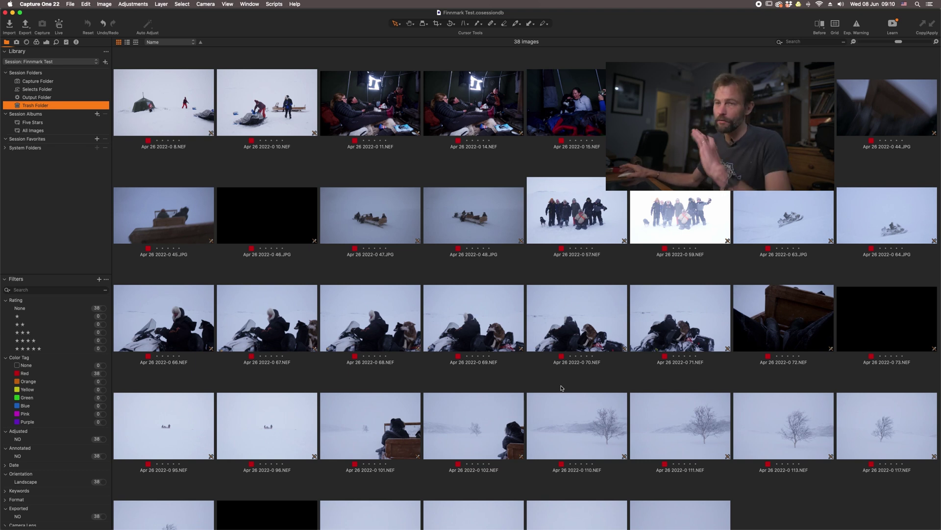
{"action": "right_click", "coordinate": [31, 104]}
{"action": "left_click", "coordinate": [63, 217]}
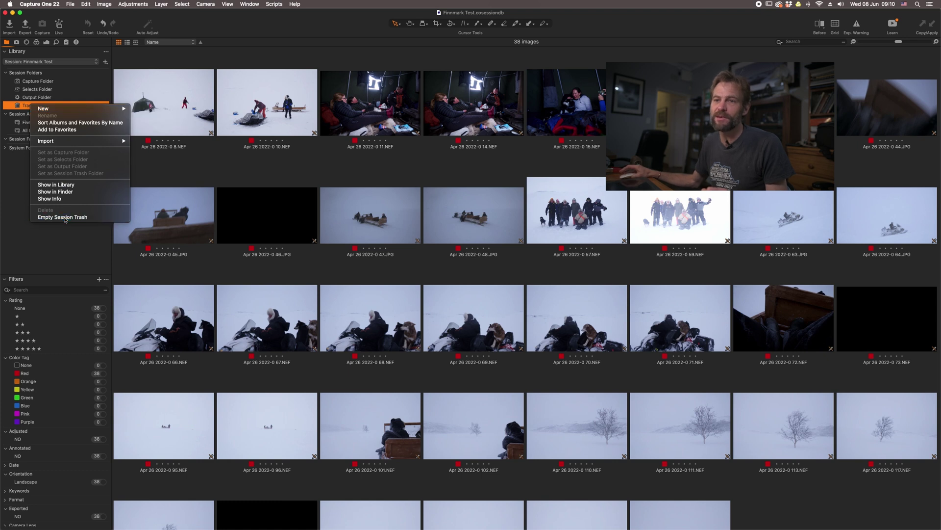
{"action": "left_click", "coordinate": [514, 171]}
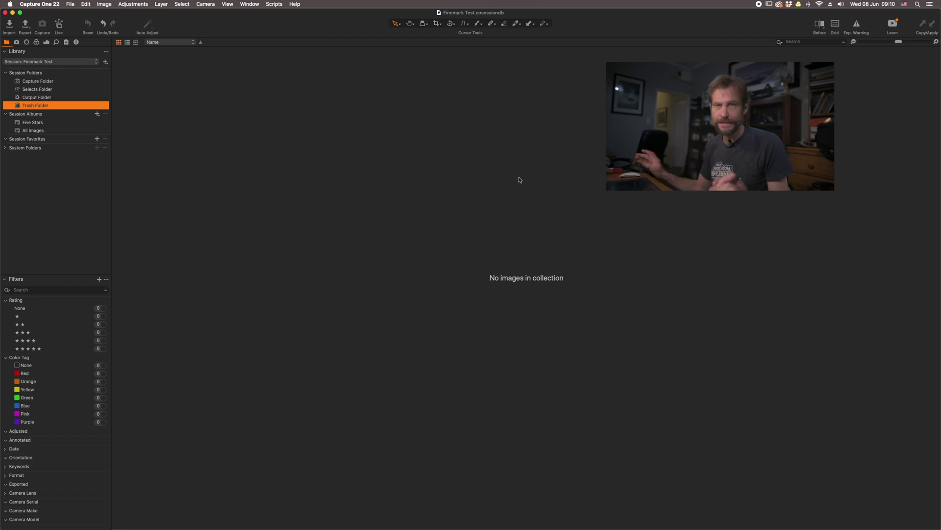
- Return to the Capture Folder and clear the red color tag filter to browse the remaining images
{"action": "left_click", "coordinate": [43, 82]}
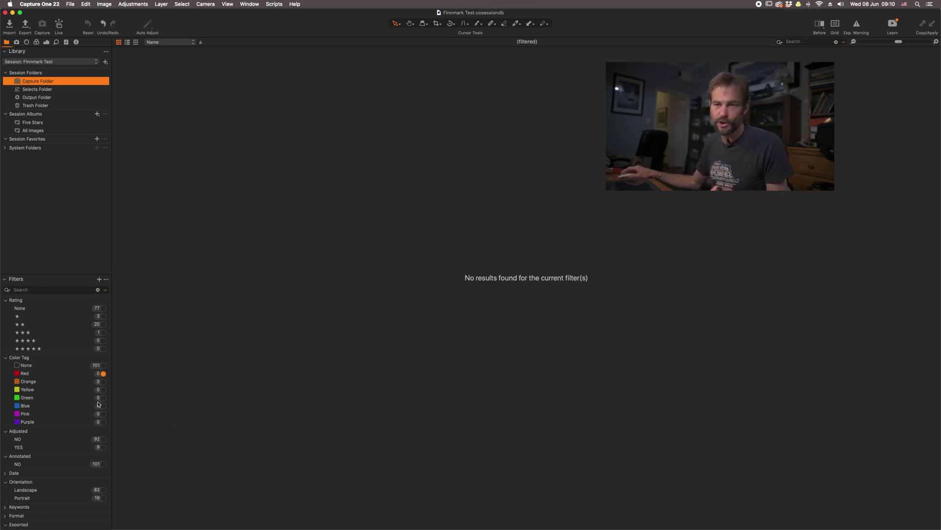
{"action": "left_click", "coordinate": [103, 374]}
{"action": "scroll", "coordinate": [422, 411], "scroll_direction": "down", "scroll_amount": 10}
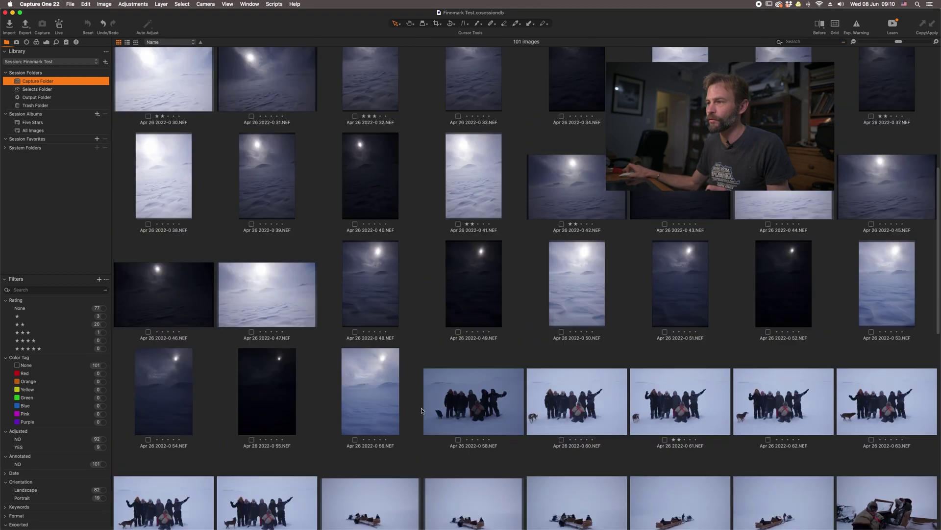
{"action": "scroll", "coordinate": [422, 412], "scroll_direction": "up", "scroll_amount": 8}
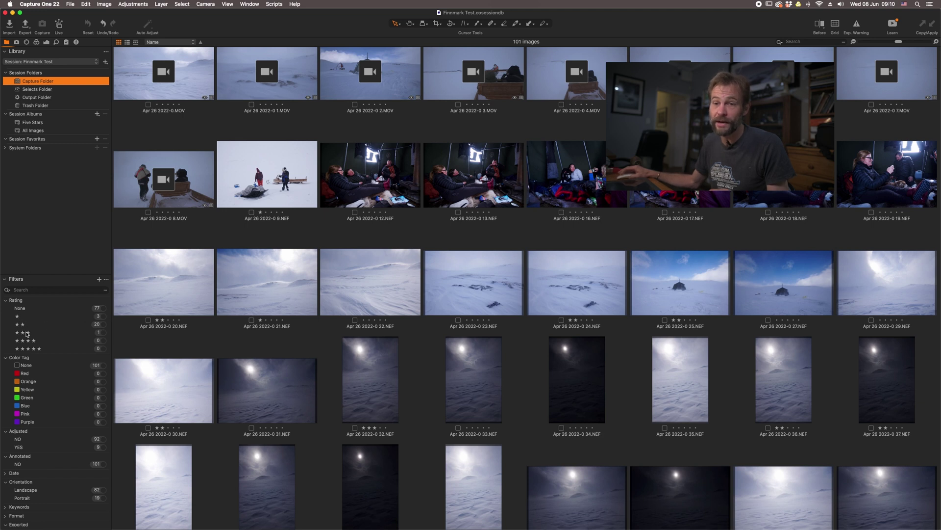
- Filter the images by two stars, by three stars, and by both ratings together, and clear the rating filters
{"action": "left_click", "coordinate": [103, 325]}
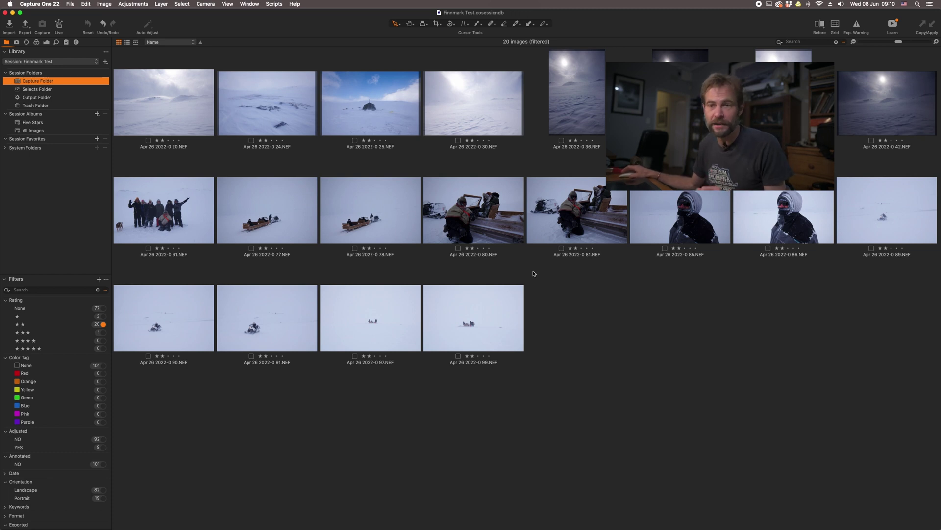
{"action": "left_click", "coordinate": [105, 332]}
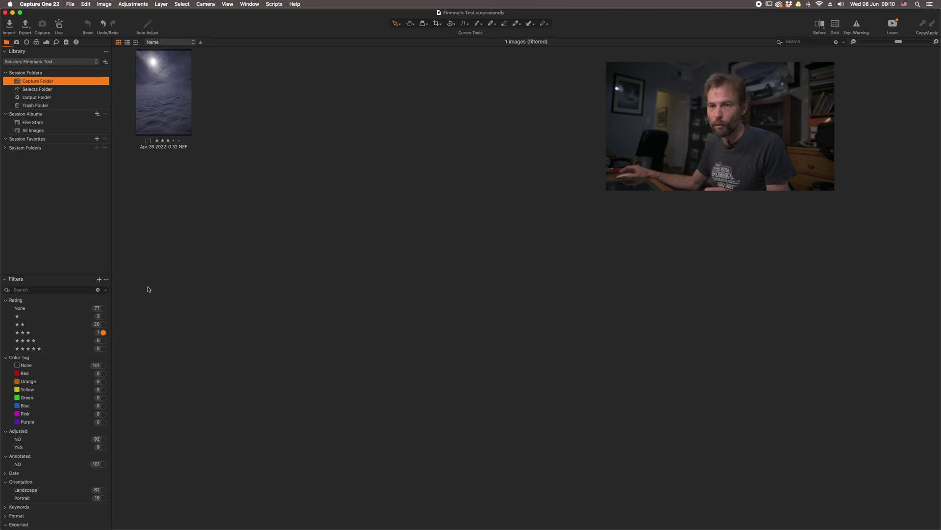
{"action": "left_click", "coordinate": [102, 325], "text": "super"}
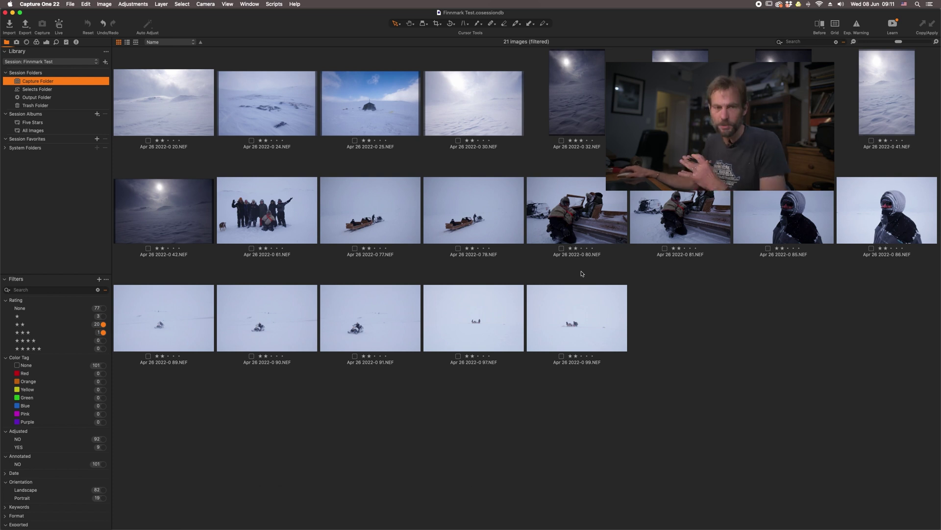
{"action": "left_click", "coordinate": [103, 332]}
{"action": "left_click", "coordinate": [103, 325]}
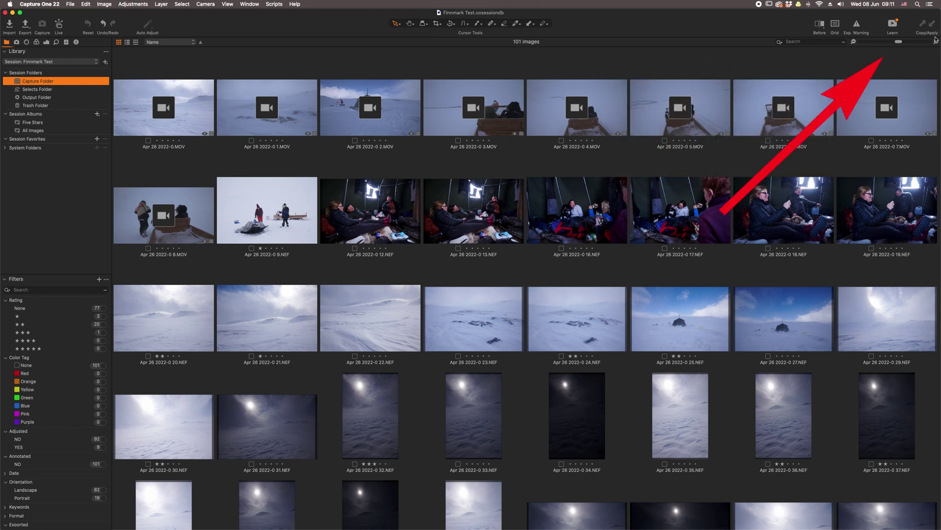
- Enlarge the grid thumbnails to six per row, view Apr 26 2022-0 19.NEF in the viewer and return to the grid
{"action": "left_click_drag", "start_coordinate": [899, 42], "coordinate": [912, 44]}
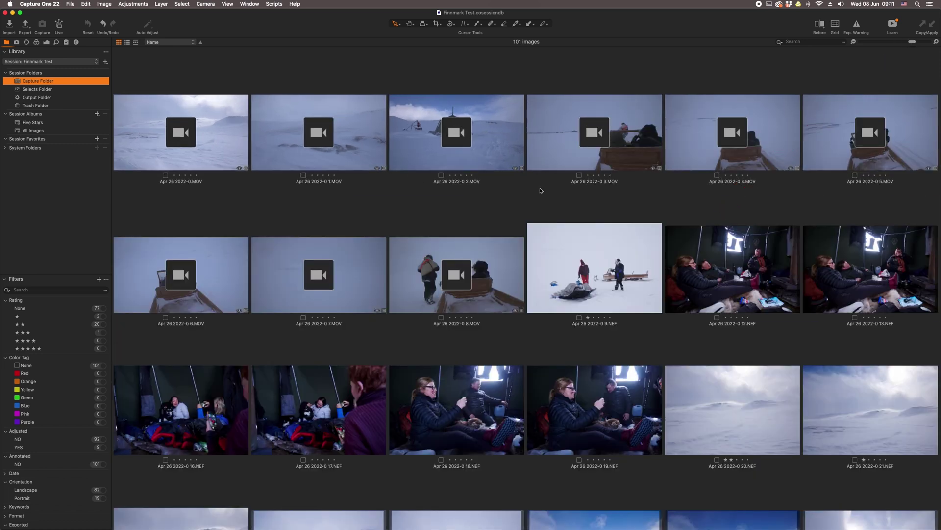
{"action": "double_click", "coordinate": [587, 405]}
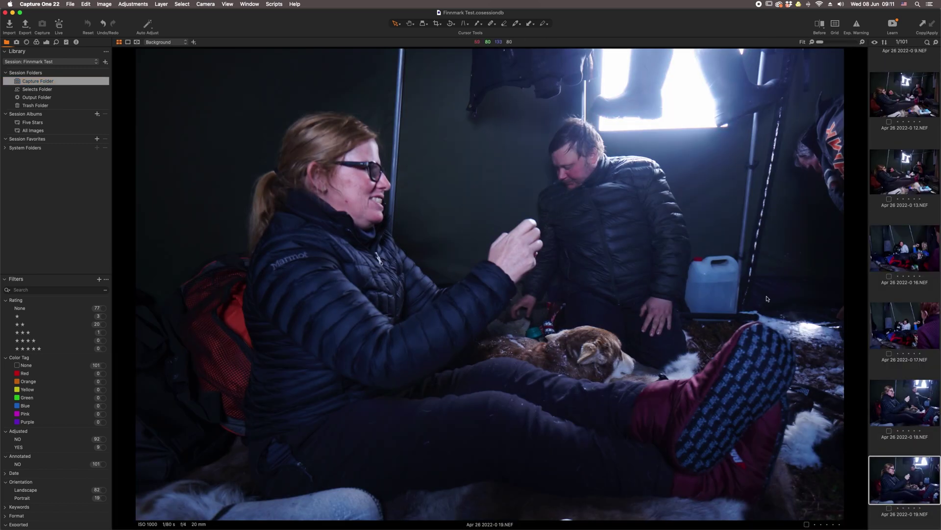
{"action": "key", "text": "super+alt+v"}
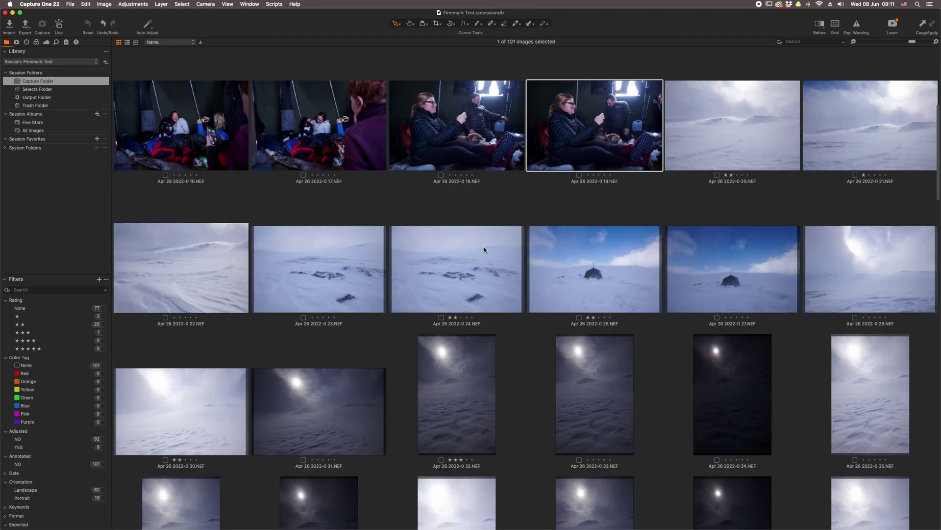
- Open Apr 26 2022-0 25.NEF in the viewer, inspect the tent at 100% and zoom back to fit
{"action": "scroll", "coordinate": [446, 266], "scroll_direction": "down", "scroll_amount": 1}
{"action": "double_click", "coordinate": [611, 268]}
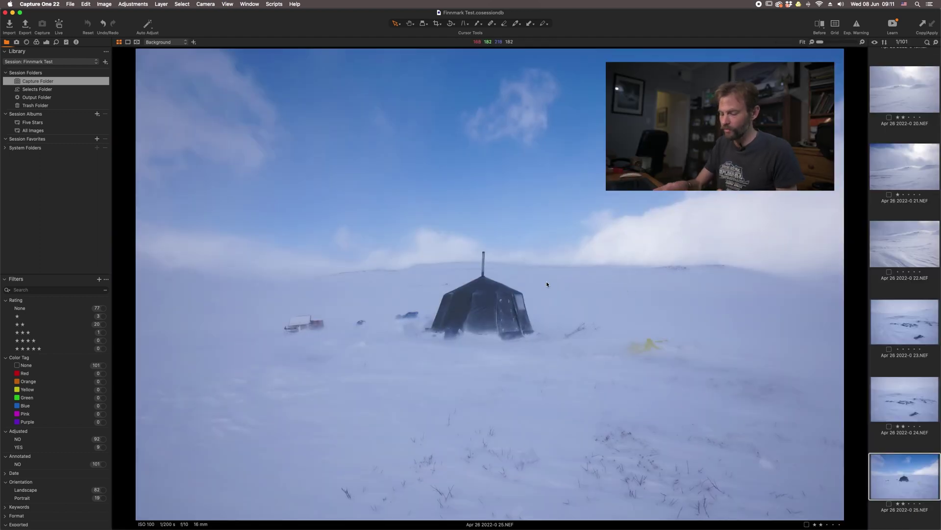
{"action": "key", "text": "super+alt+0"}
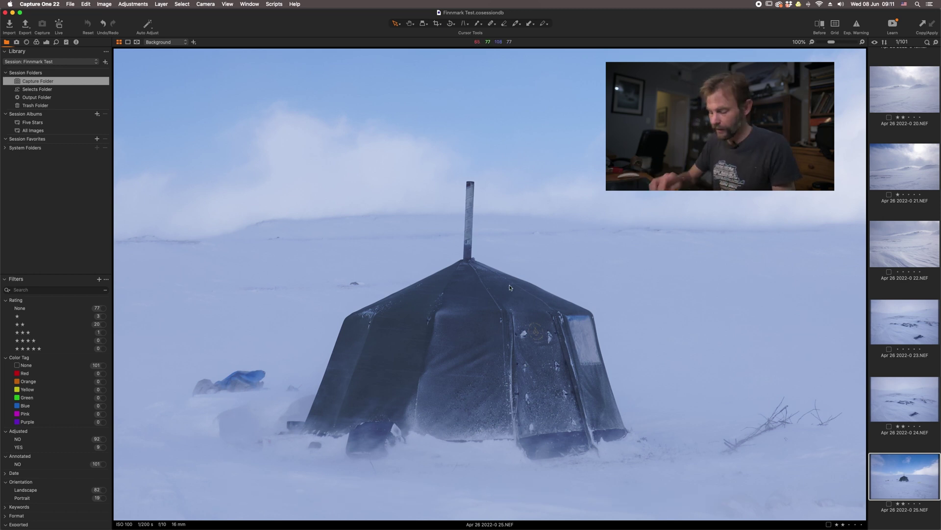
{"action": "key", "text": "super+0"}
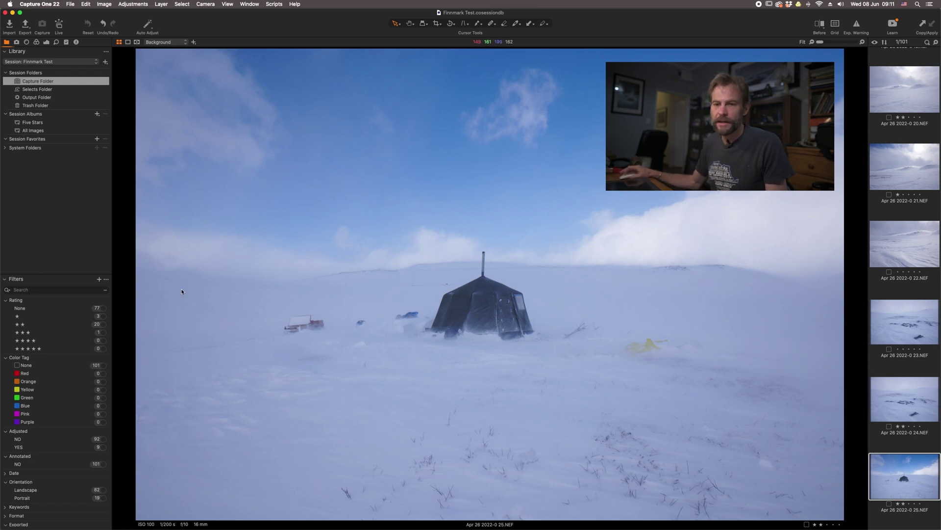
- Collapse the Orientation and Camera Serial groups in the filters
{"action": "scroll", "coordinate": [15, 414], "scroll_direction": "down", "scroll_amount": 5}
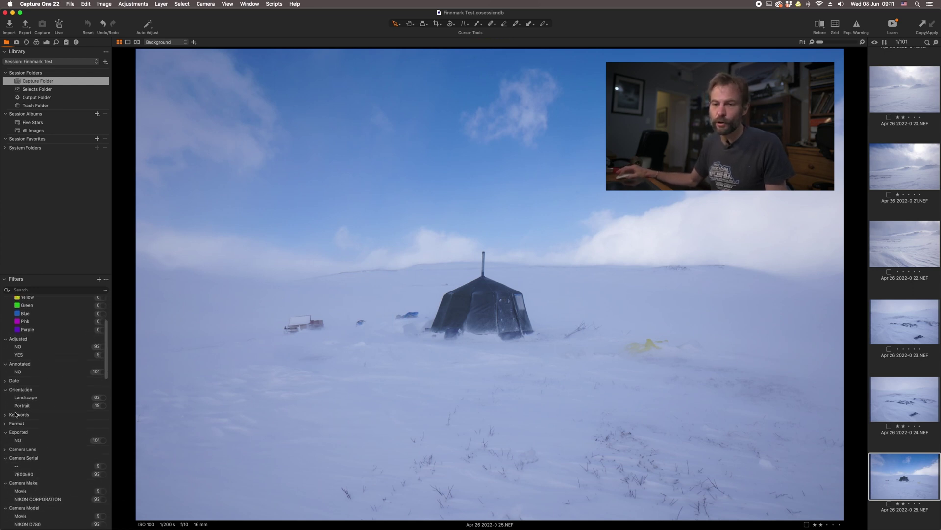
{"action": "left_click", "coordinate": [5, 386]}
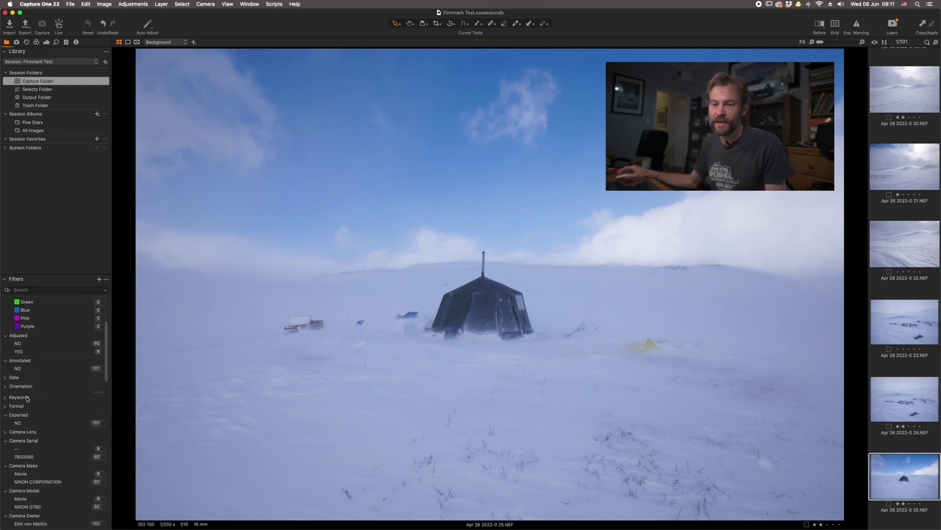
{"action": "left_click", "coordinate": [6, 439]}
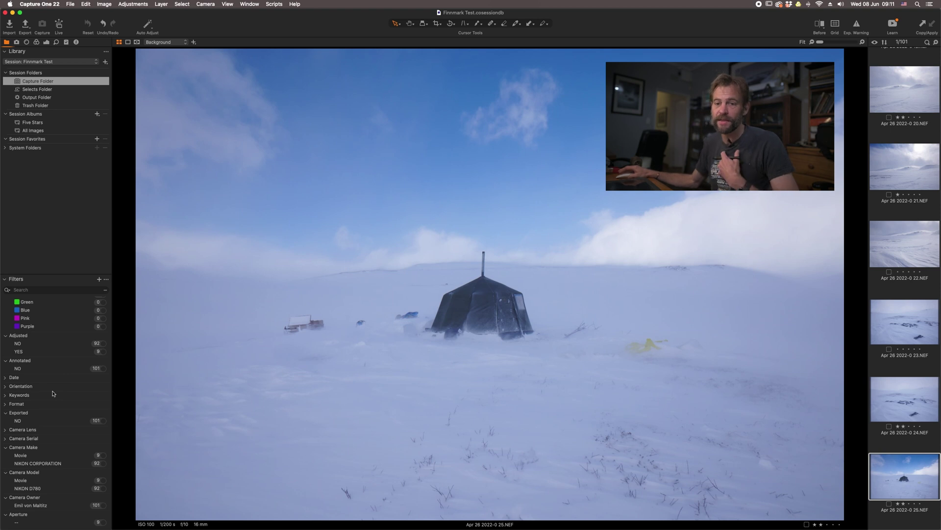
- Expand the Orientation filters and show the landscape images in the grid, followed by only the portrait ones
{"action": "left_click", "coordinate": [5, 386]}
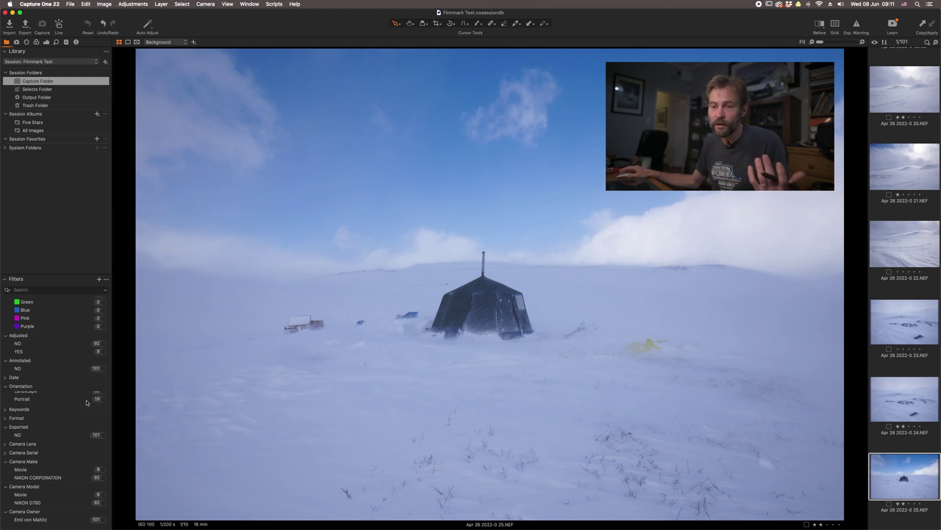
{"action": "left_click", "coordinate": [102, 394]}
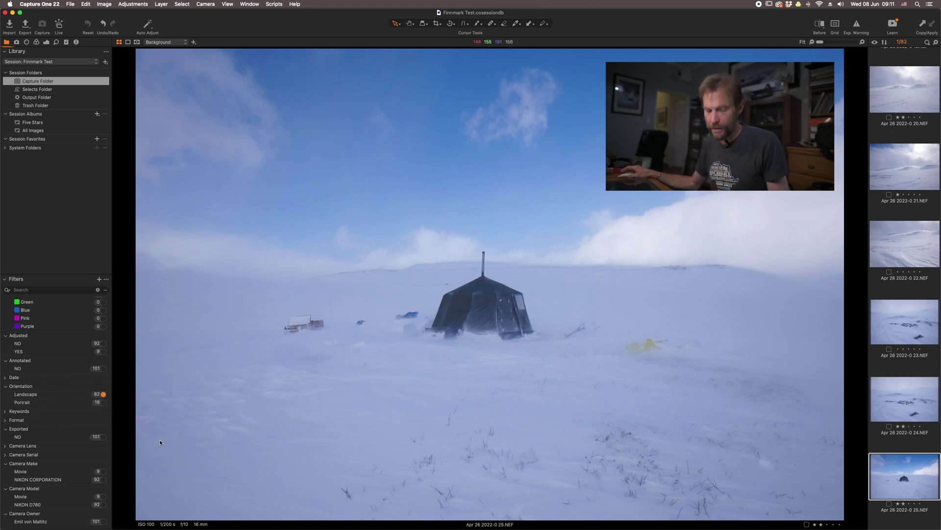
{"action": "key", "text": "super+alt+v"}
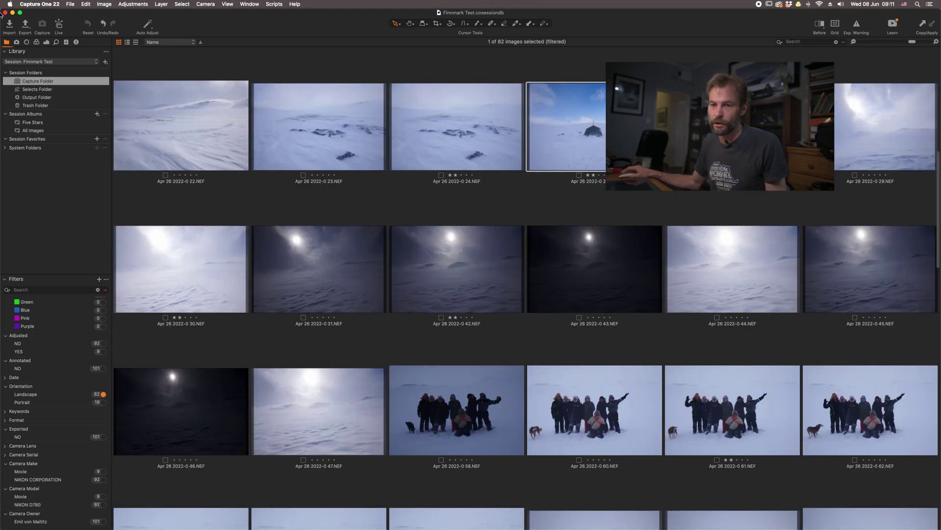
{"action": "left_click", "coordinate": [103, 402]}
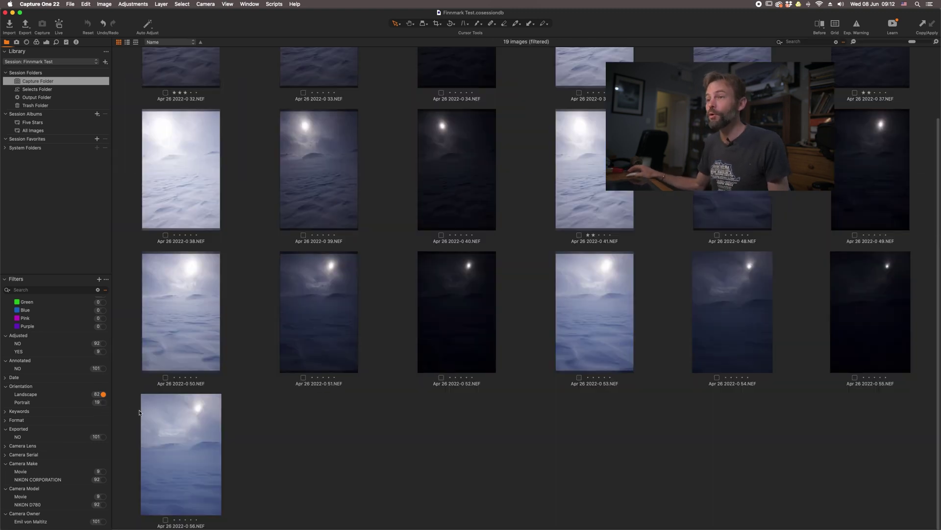
- Expand the Camera Lens filters and show the -- mm f/-- files, followed by the Nikon AF-S NIKKOR 16-35mm images
{"action": "left_click", "coordinate": [5, 445]}
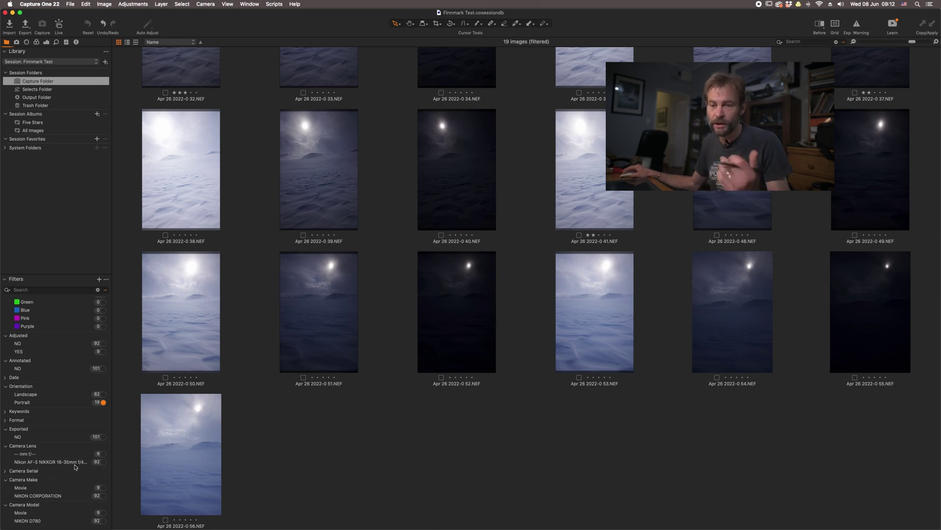
{"action": "left_click", "coordinate": [98, 453]}
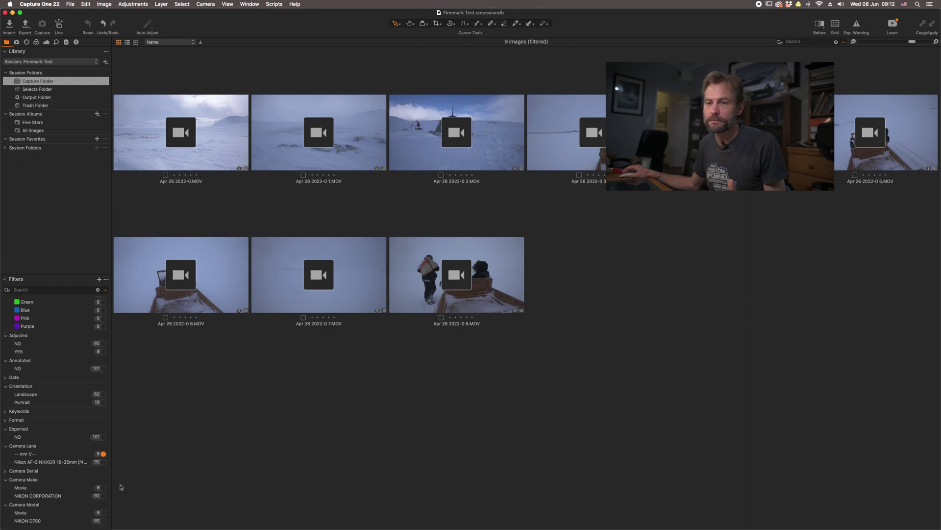
{"action": "left_click", "coordinate": [102, 463]}
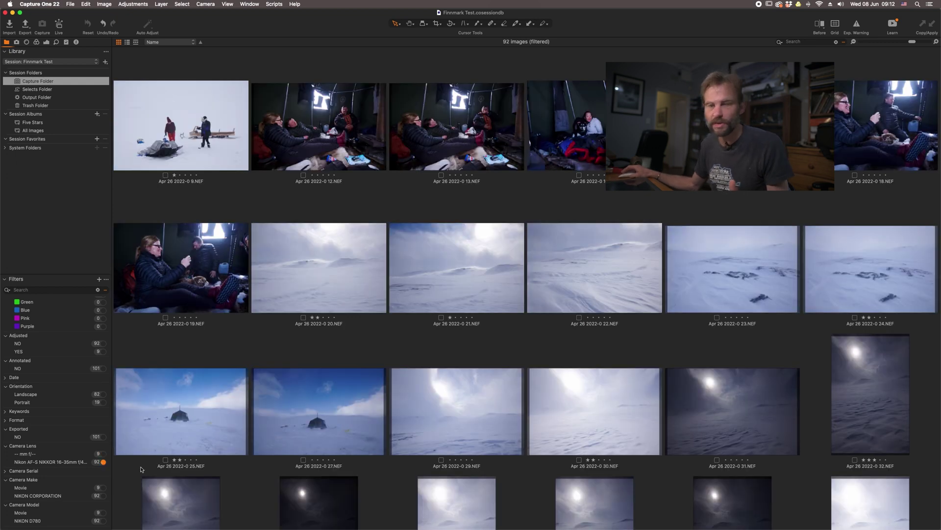
{"action": "scroll", "coordinate": [79, 480], "scroll_direction": "down", "scroll_amount": 3}
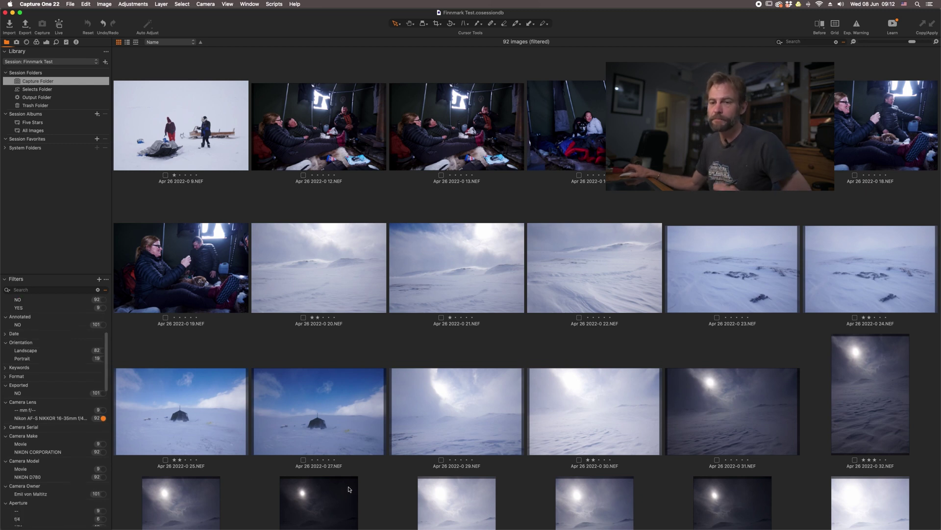